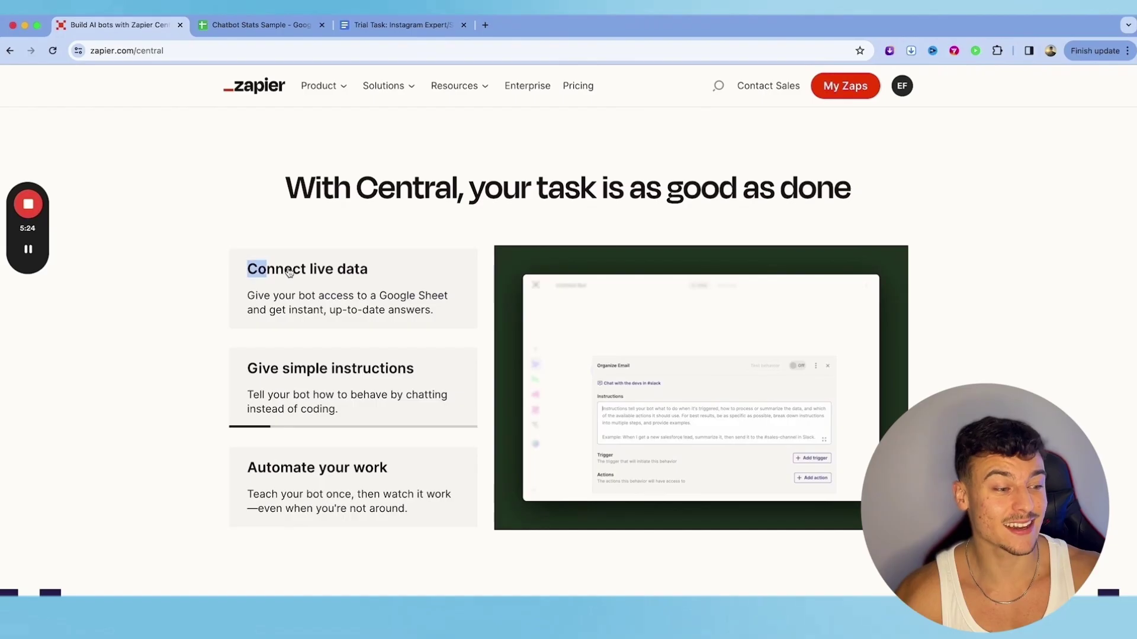
# Look over the Central landing page and launch a new Untitled Bot workspace
pyautogui.moveTo(249, 267); pyautogui.dragTo(371, 277)
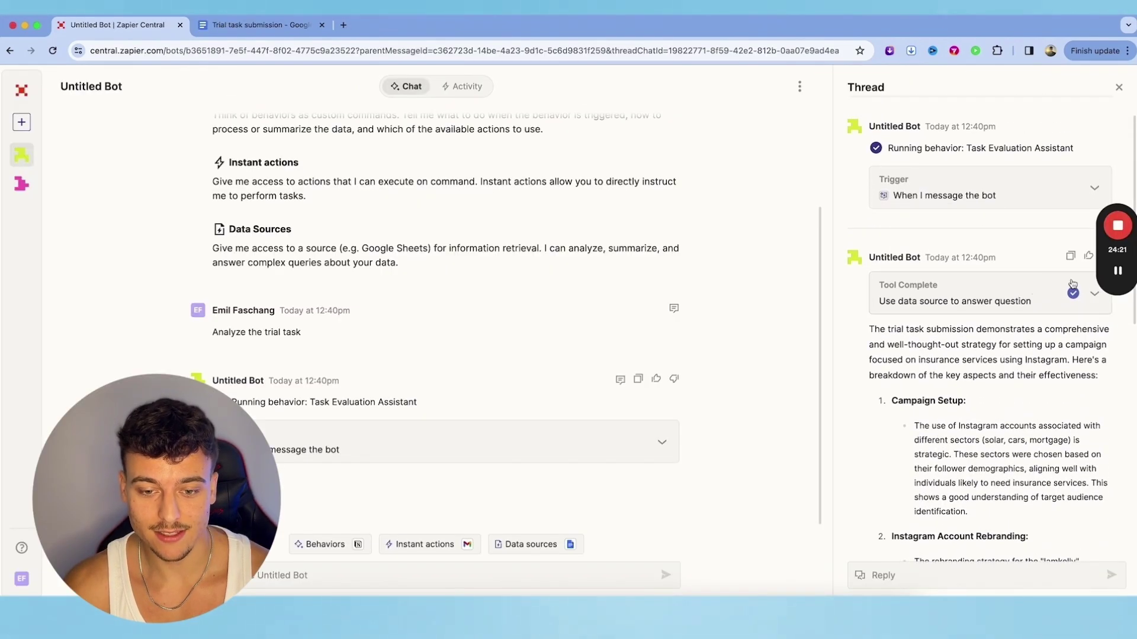
pyautogui.scroll(-2, 1005, 458)
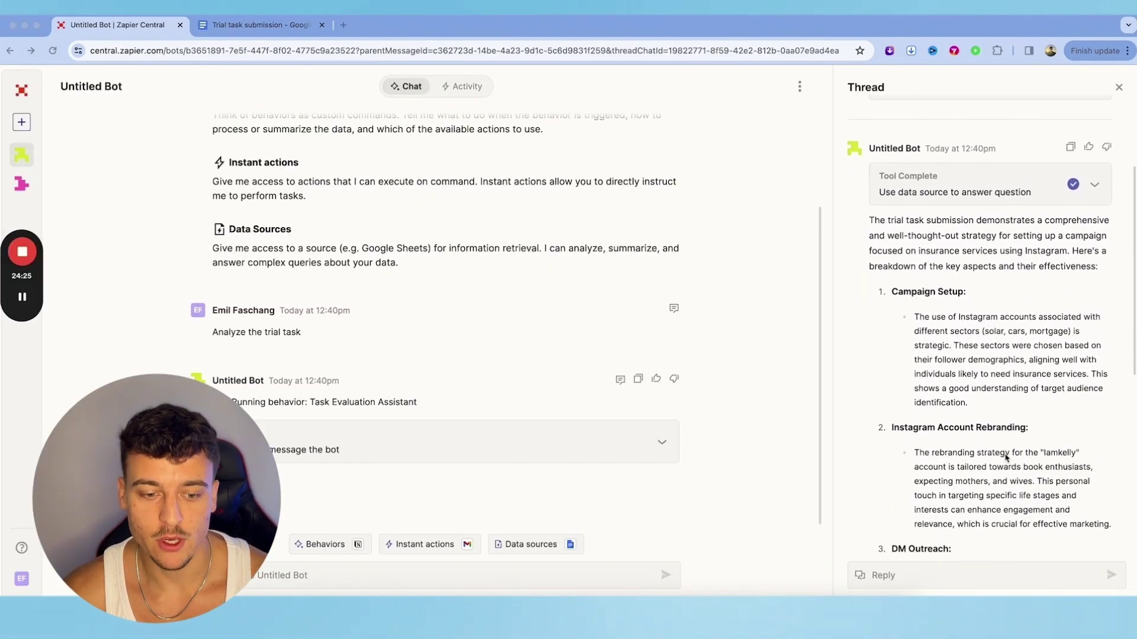
pyautogui.scroll(-2, 1006, 457)
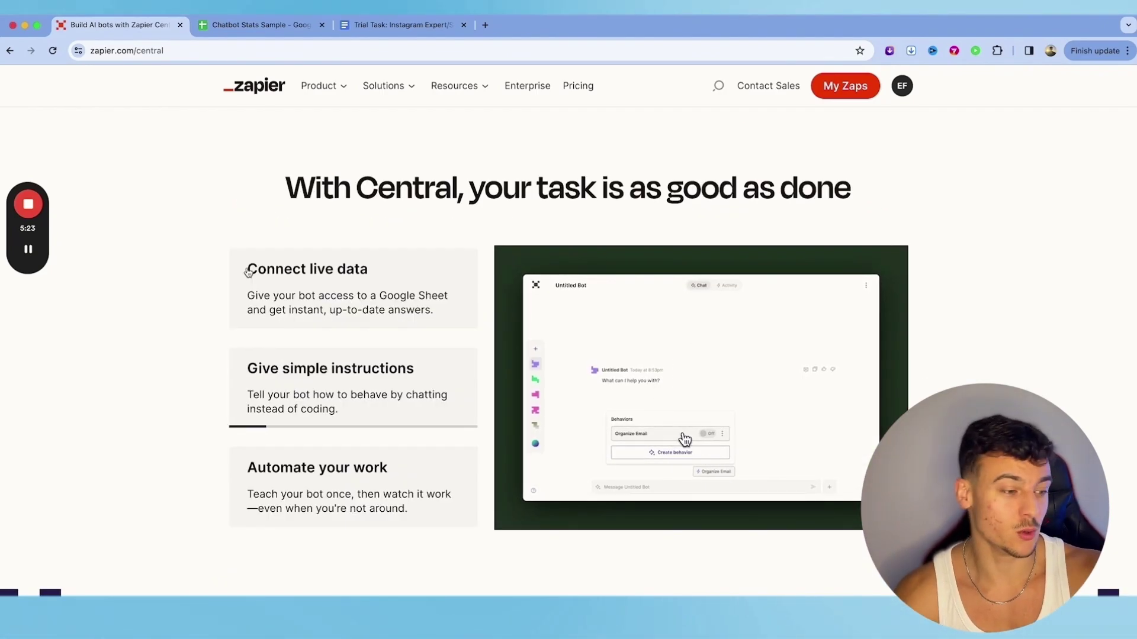
pyautogui.moveTo(248, 272); pyautogui.dragTo(373, 277)
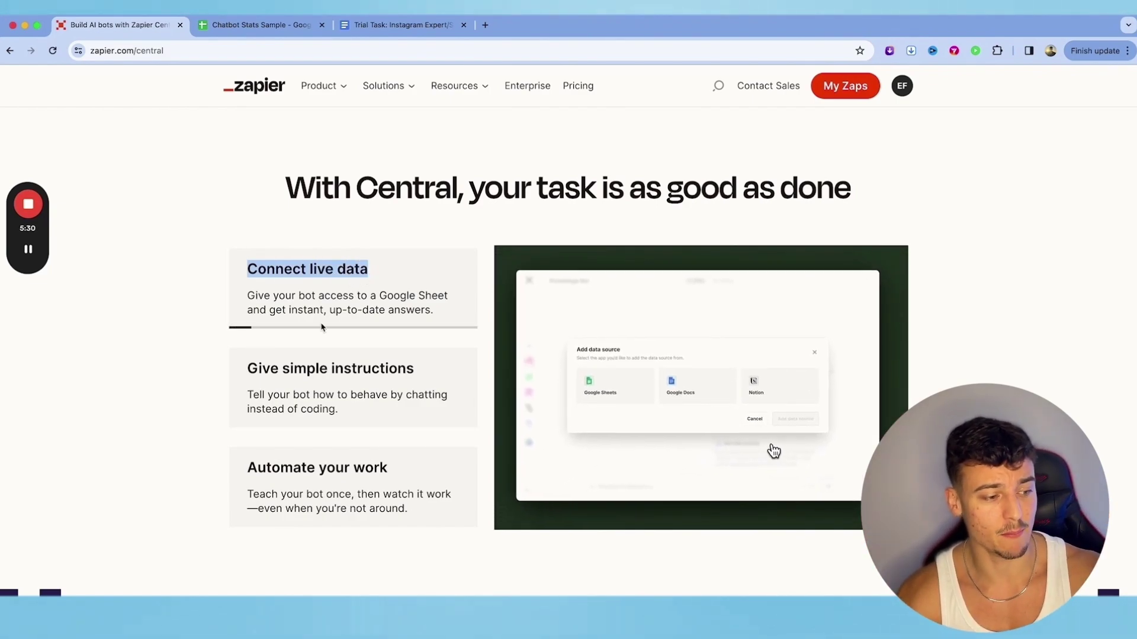
pyautogui.moveTo(248, 370); pyautogui.dragTo(414, 373)
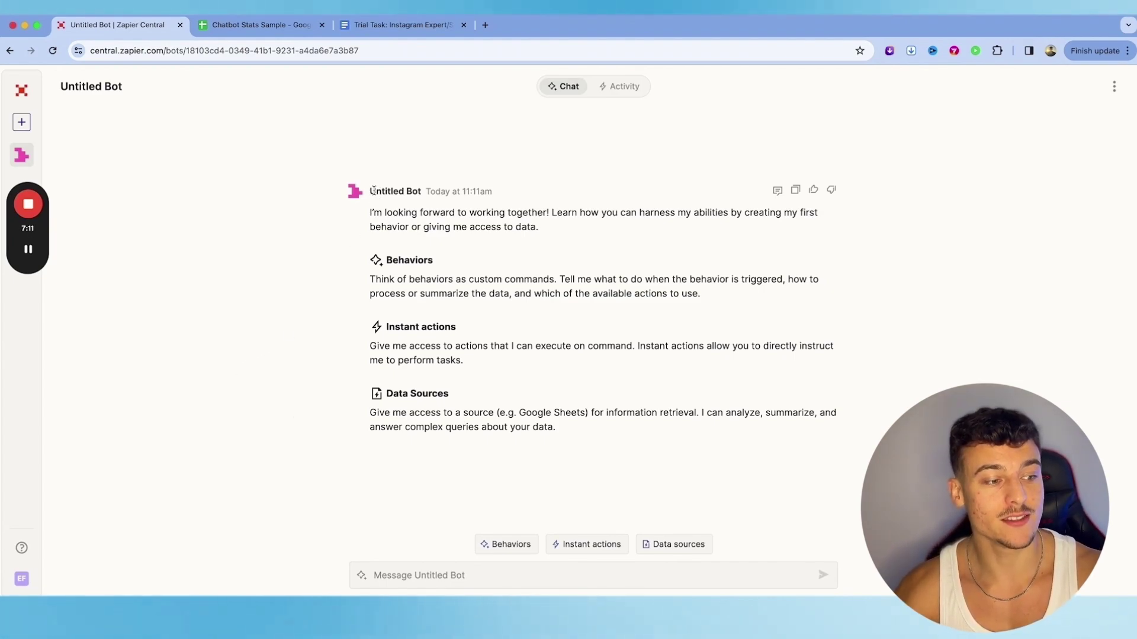
# From the bot's Behaviors list, create a new Untitled behavior
pyautogui.moveTo(373, 191); pyautogui.dragTo(553, 230)
pyautogui.click(553, 229)
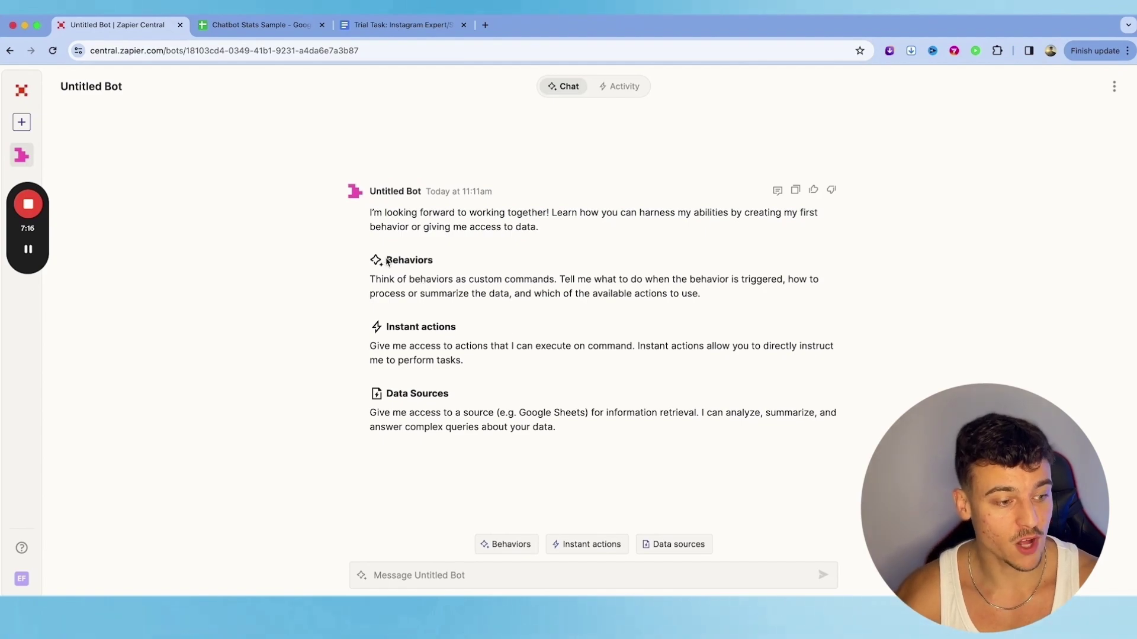
pyautogui.moveTo(386, 262); pyautogui.dragTo(778, 295)
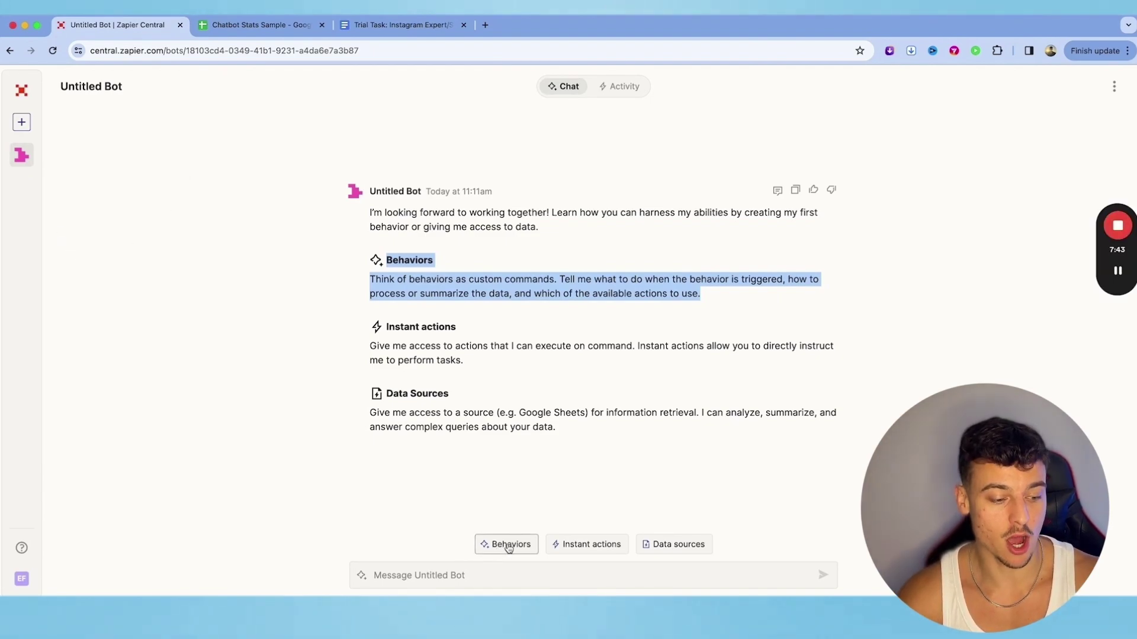
pyautogui.click(509, 545)
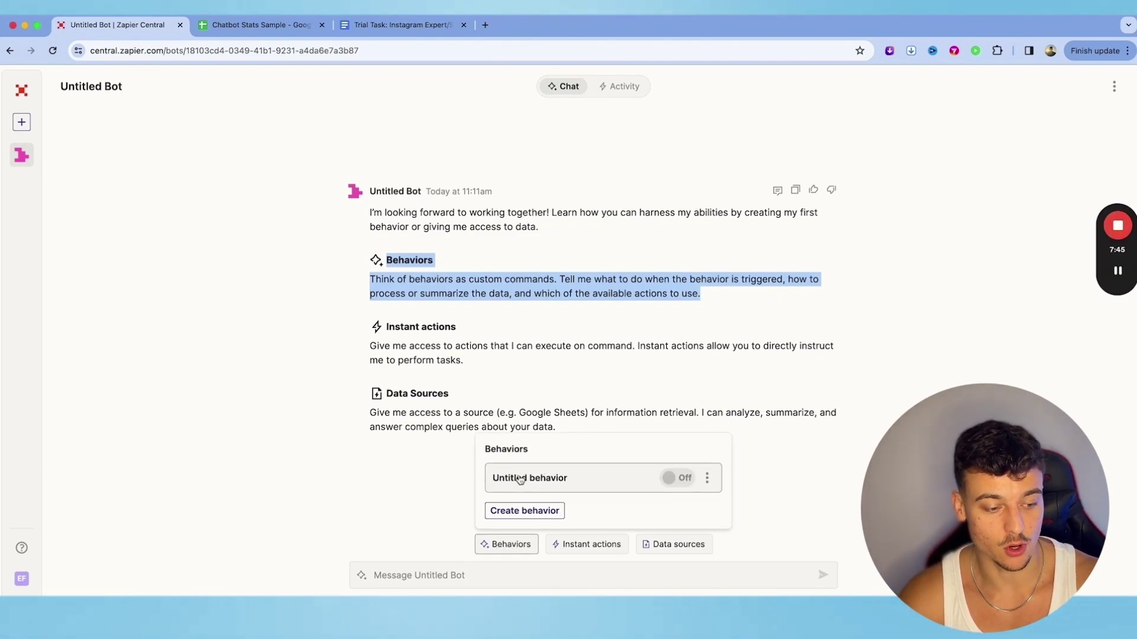
pyautogui.click(515, 513)
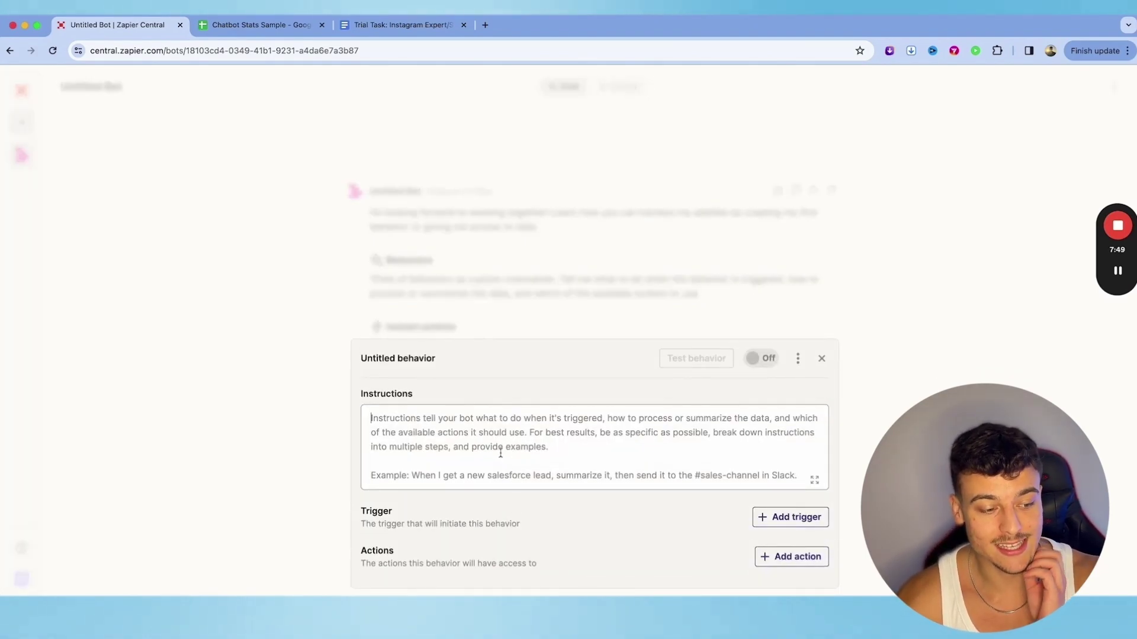
# Trigger the behavior with 'When I message the bot' and the phrase 'Summarize the statistics'
pyautogui.click(799, 520)
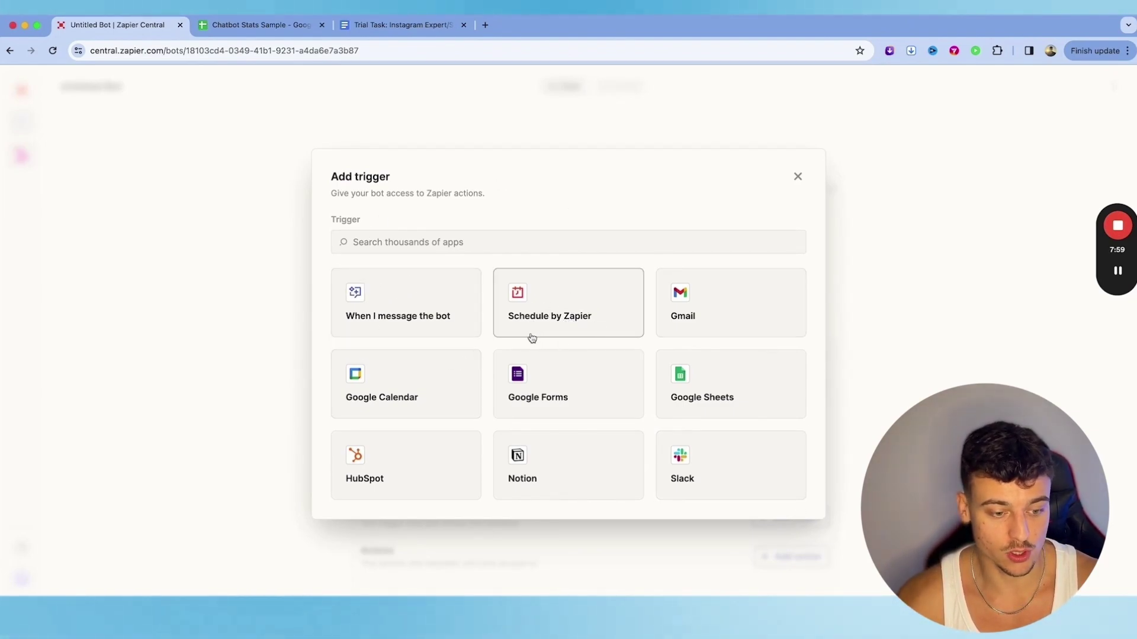
pyautogui.click(411, 242)
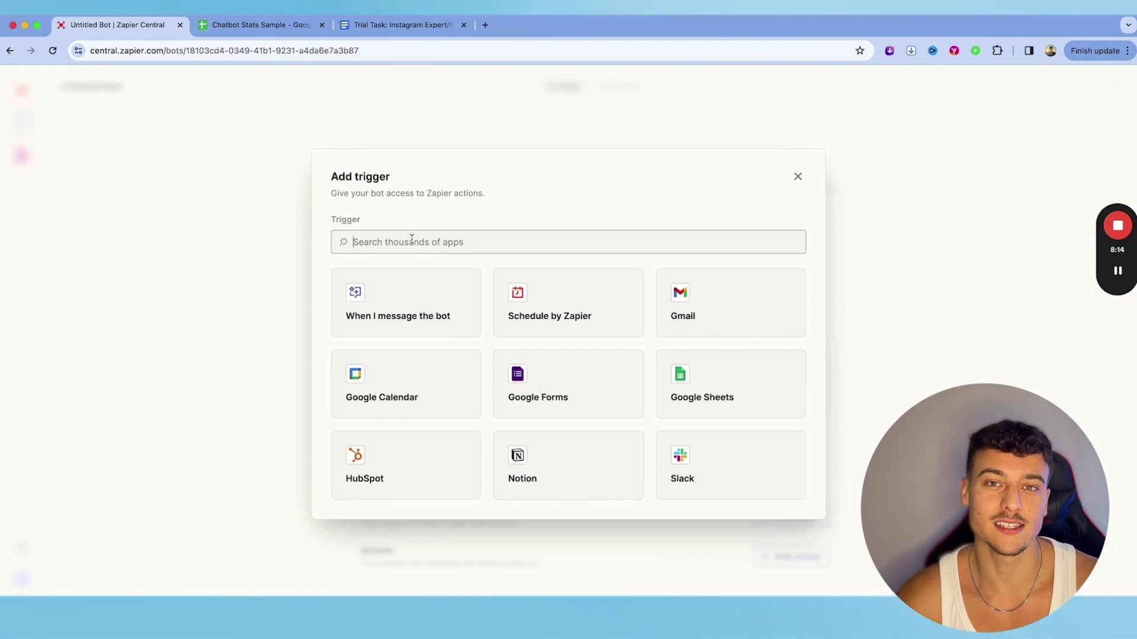
pyautogui.click(397, 292)
pyautogui.click(448, 358)
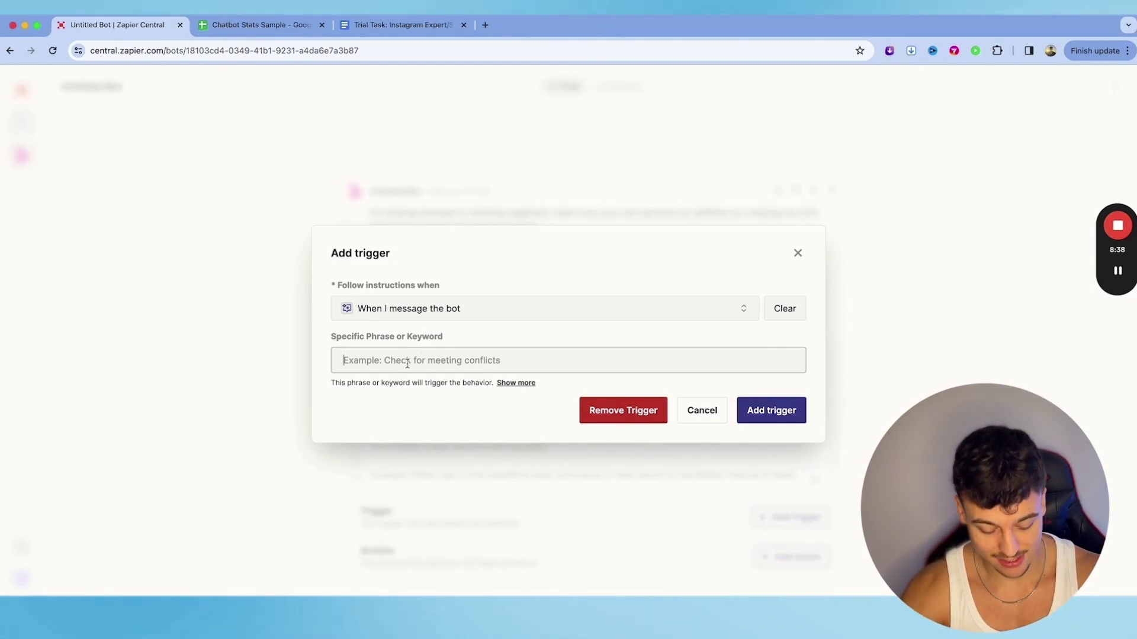
pyautogui.write('Summari')
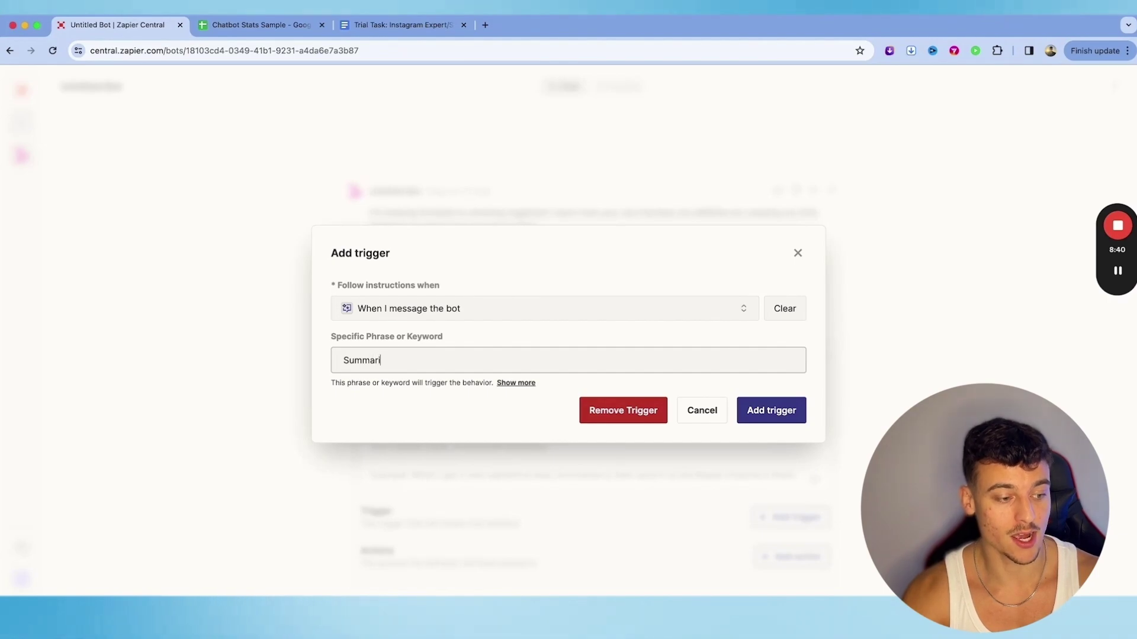
pyautogui.write('ze the statis')
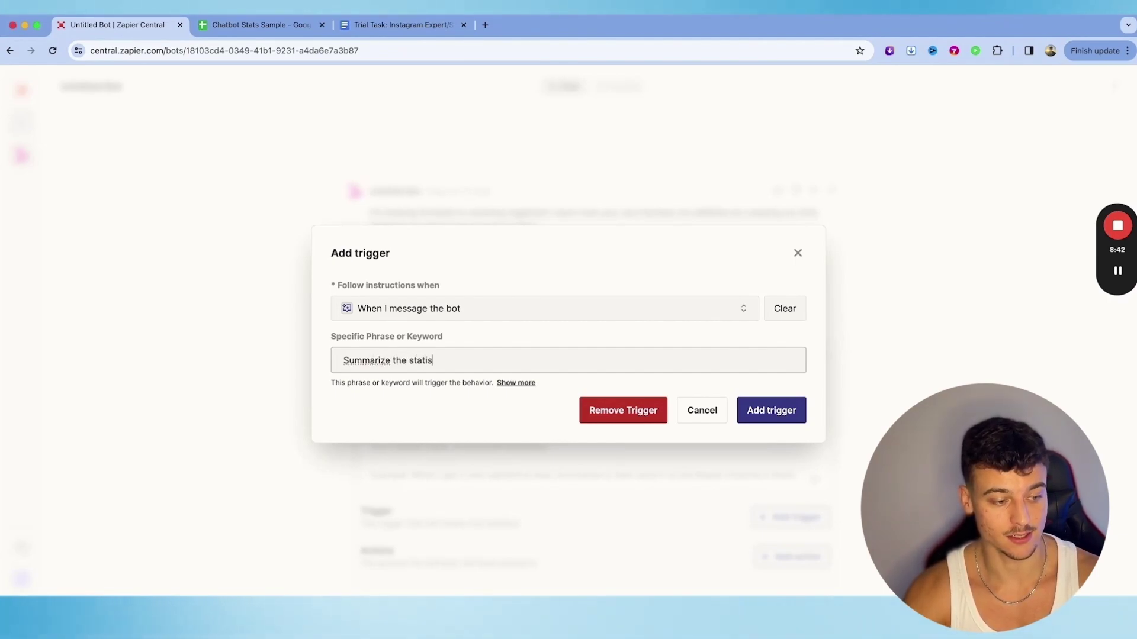
pyautogui.write('tics')
pyautogui.press('super+a')
pyautogui.click(478, 376)
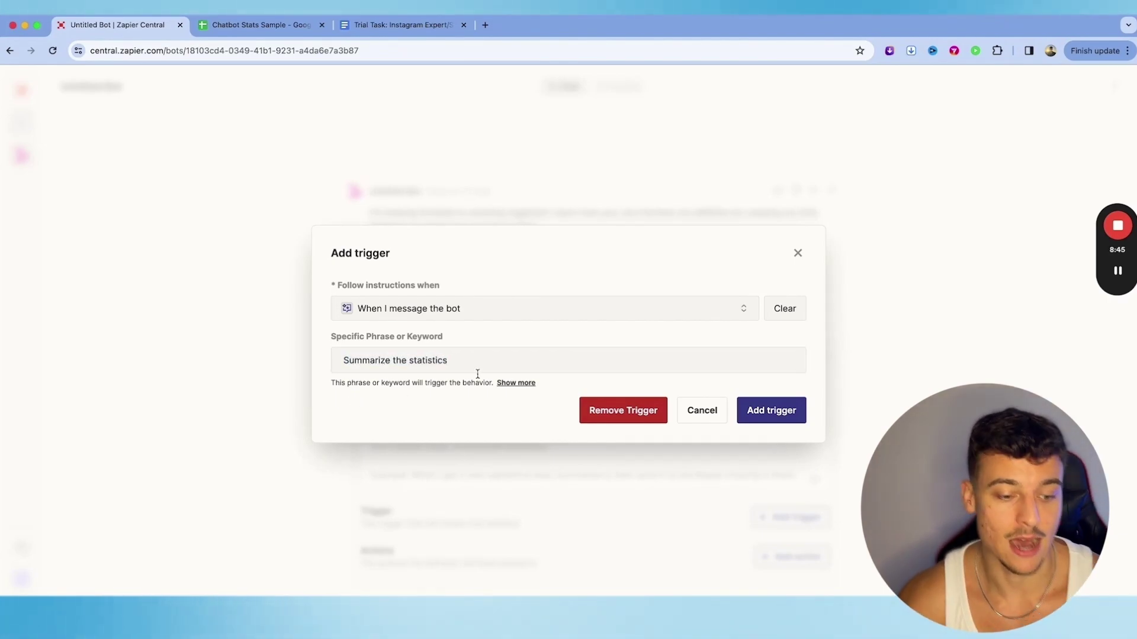
# Save the message trigger and add a Google Docs Create Document from Text action
pyautogui.click(760, 405)
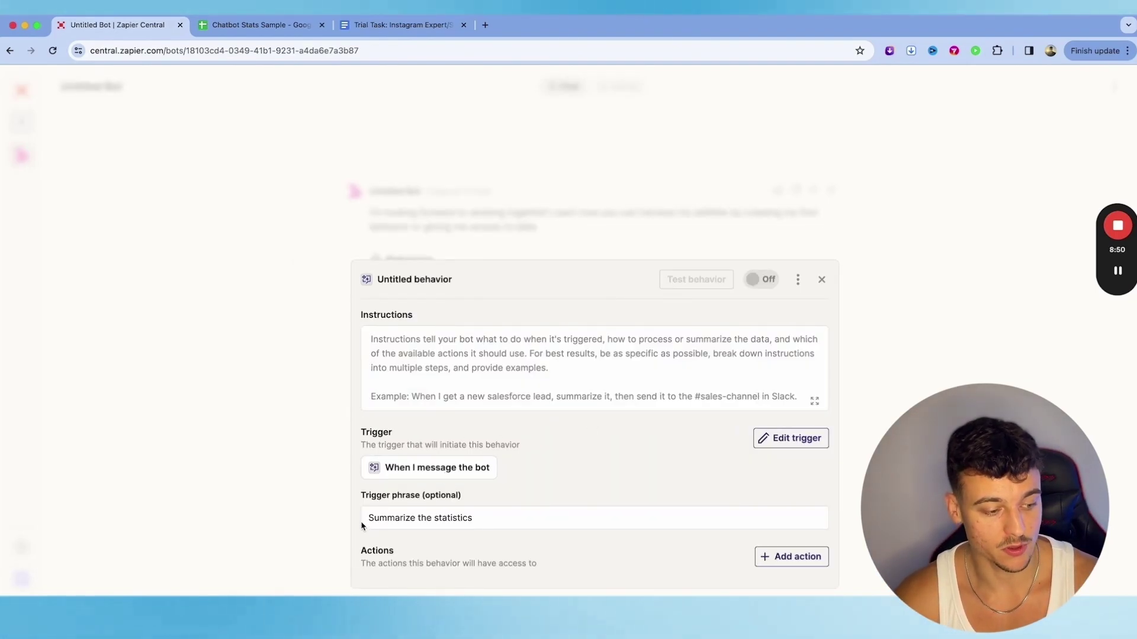
pyautogui.click(795, 562)
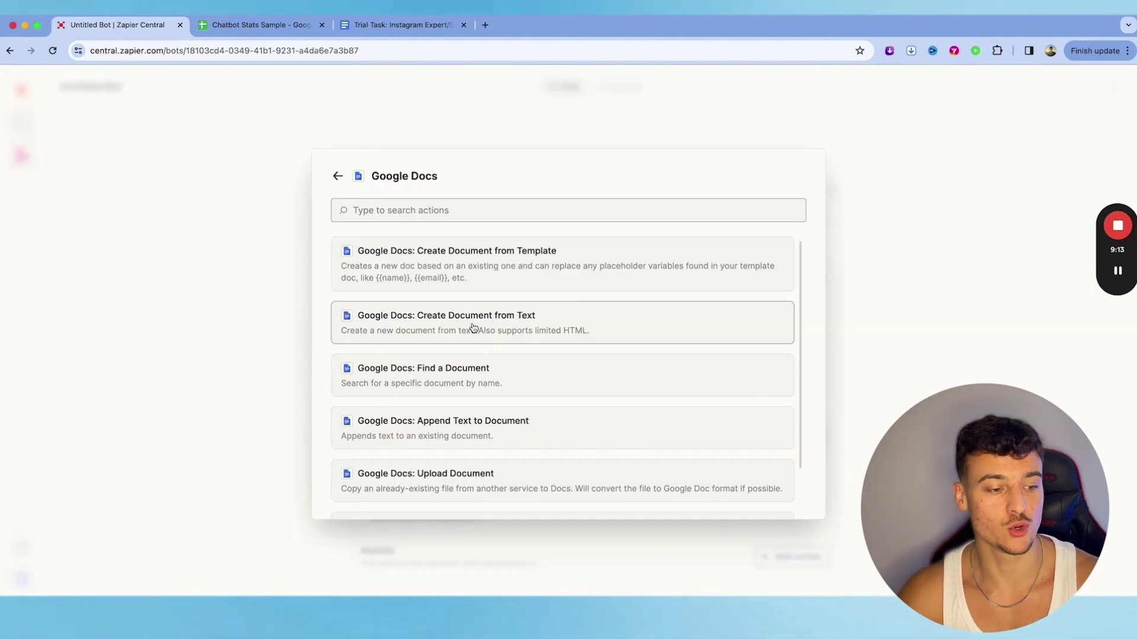
pyautogui.click(473, 328)
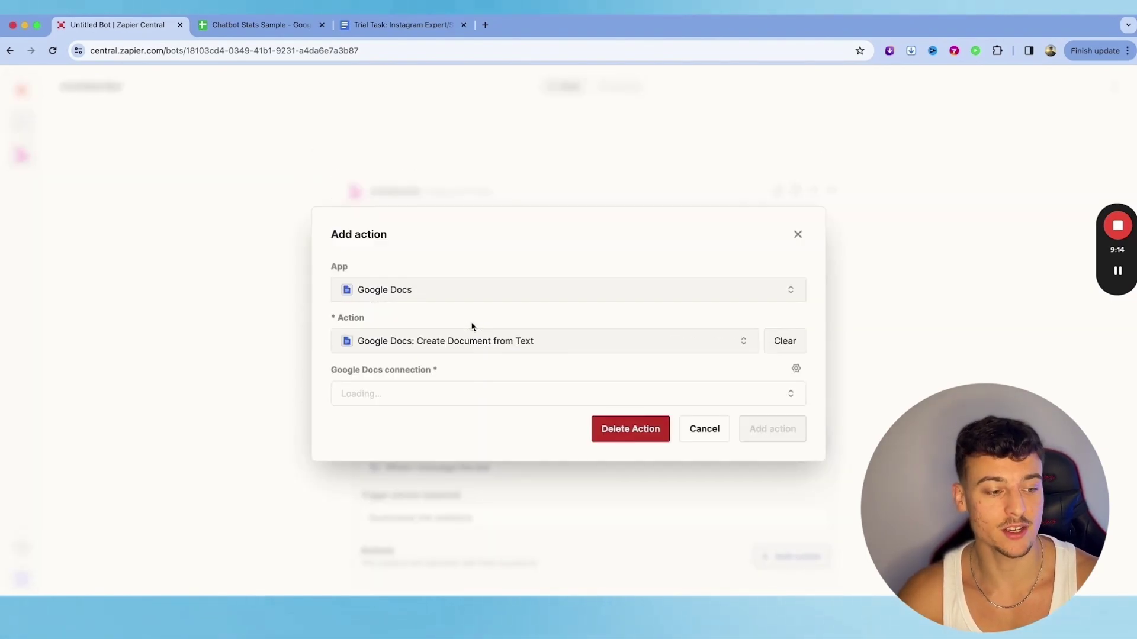
pyautogui.moveTo(329, 351); pyautogui.dragTo(528, 365)
pyautogui.click(529, 363)
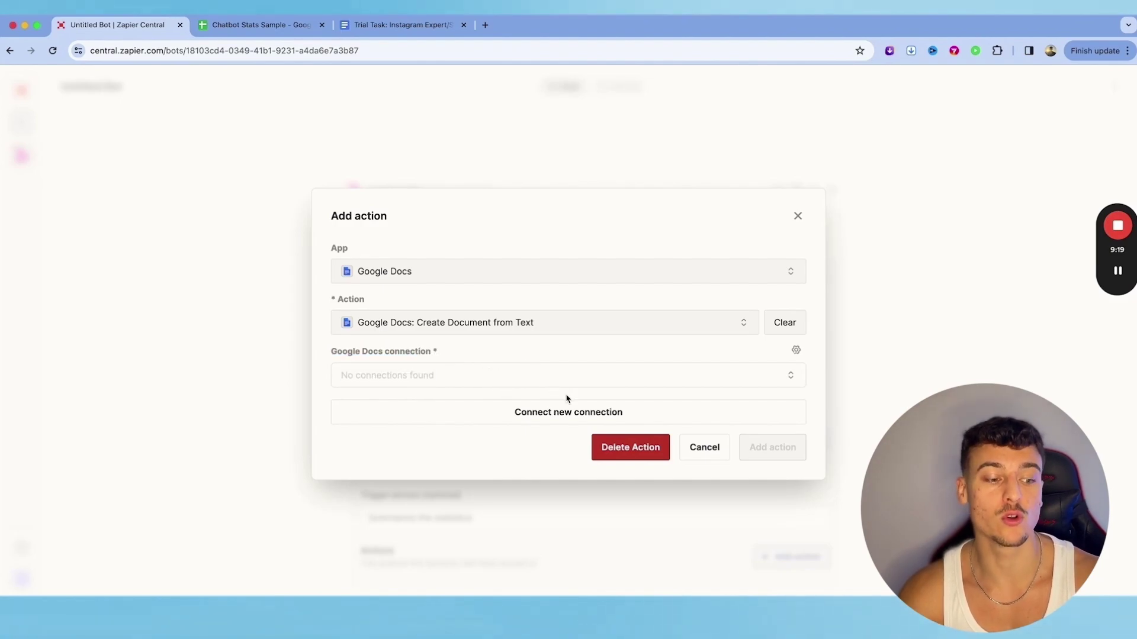
# Connect a Google Docs account, leaving the document name and content AI-generated
pyautogui.click(568, 414)
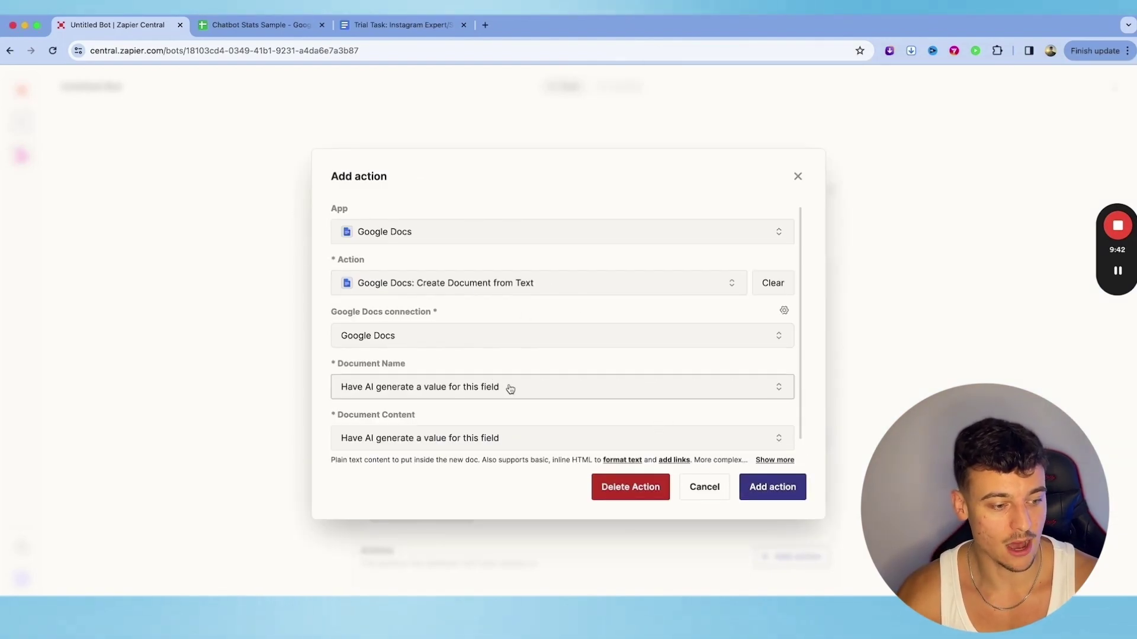
pyautogui.scroll(-1, 510, 387)
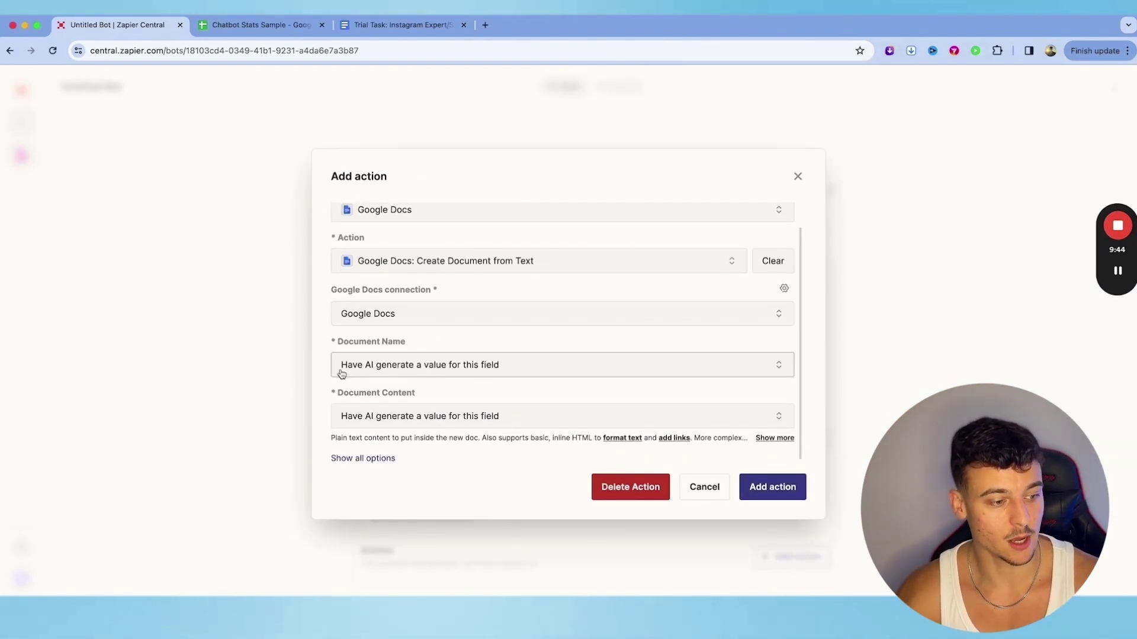
pyautogui.moveTo(335, 342); pyautogui.dragTo(439, 349)
pyautogui.moveTo(423, 390); pyautogui.dragTo(307, 395)
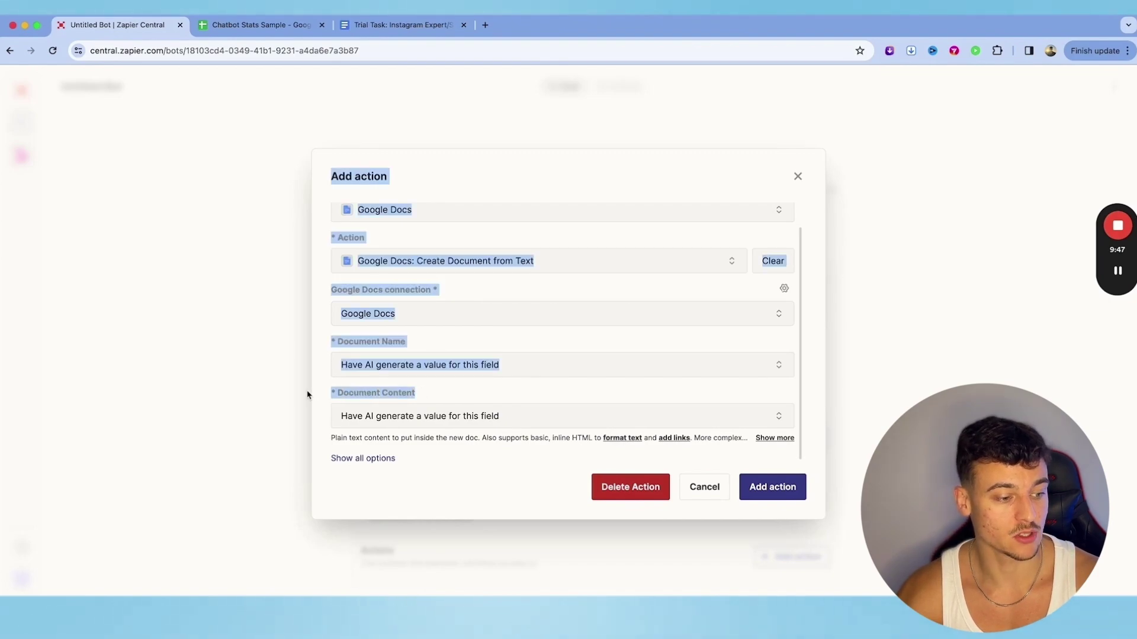
pyautogui.click(384, 397)
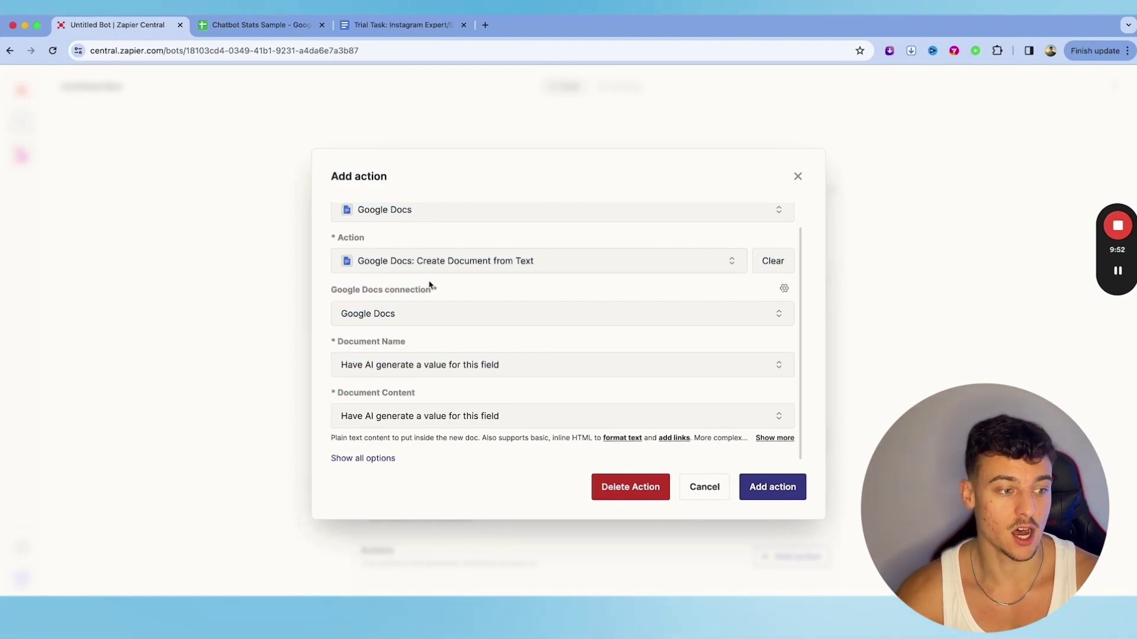
pyautogui.scroll(1, 438, 290)
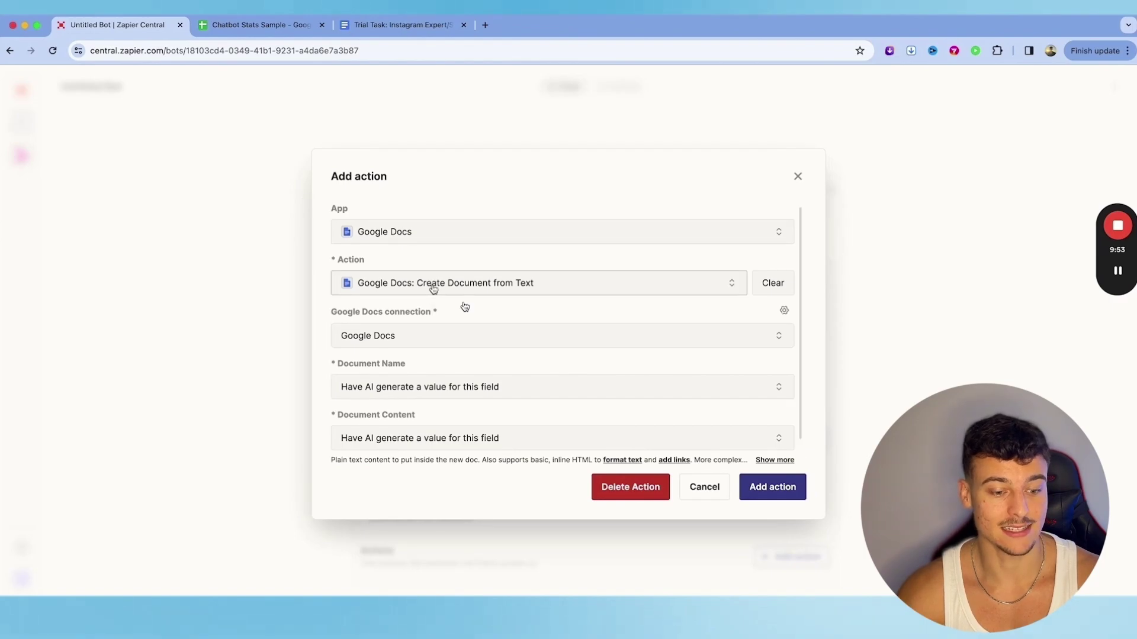
# Save the Google Docs action and write instructions to access the Google Sheet and summarize its data
pyautogui.click(761, 495)
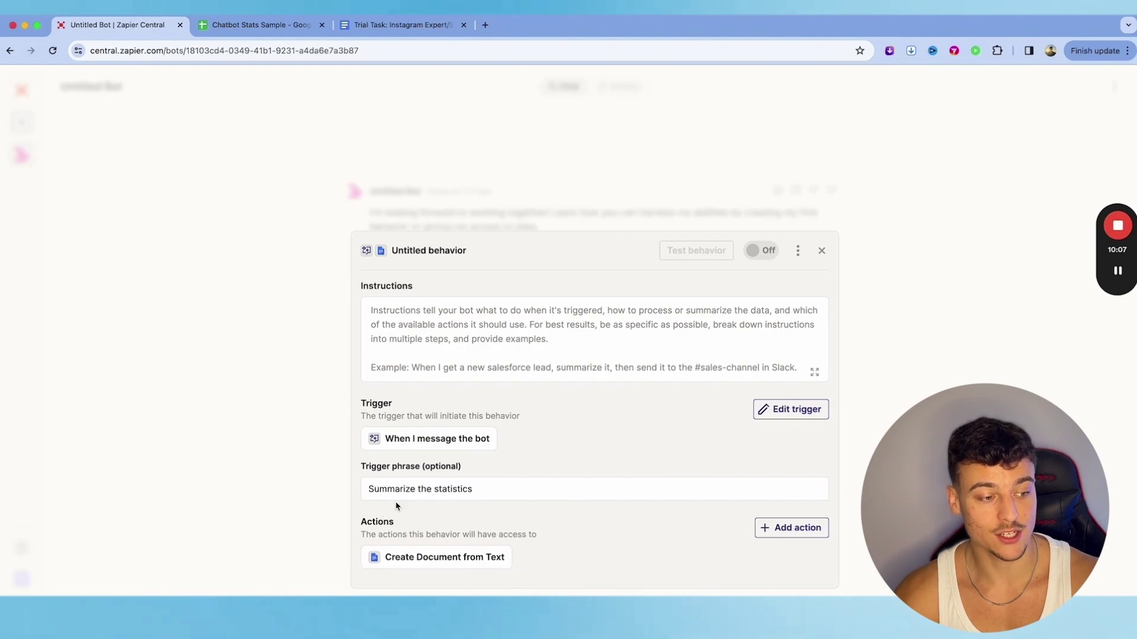
pyautogui.moveTo(360, 288); pyautogui.dragTo(422, 298)
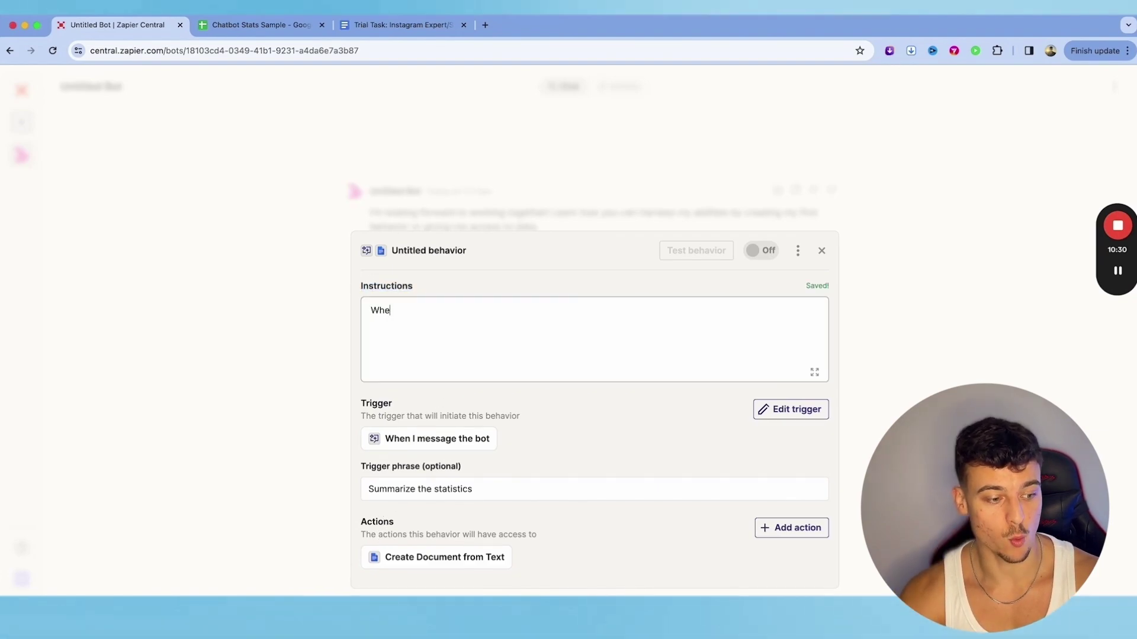
pyautogui.write('n I say ')
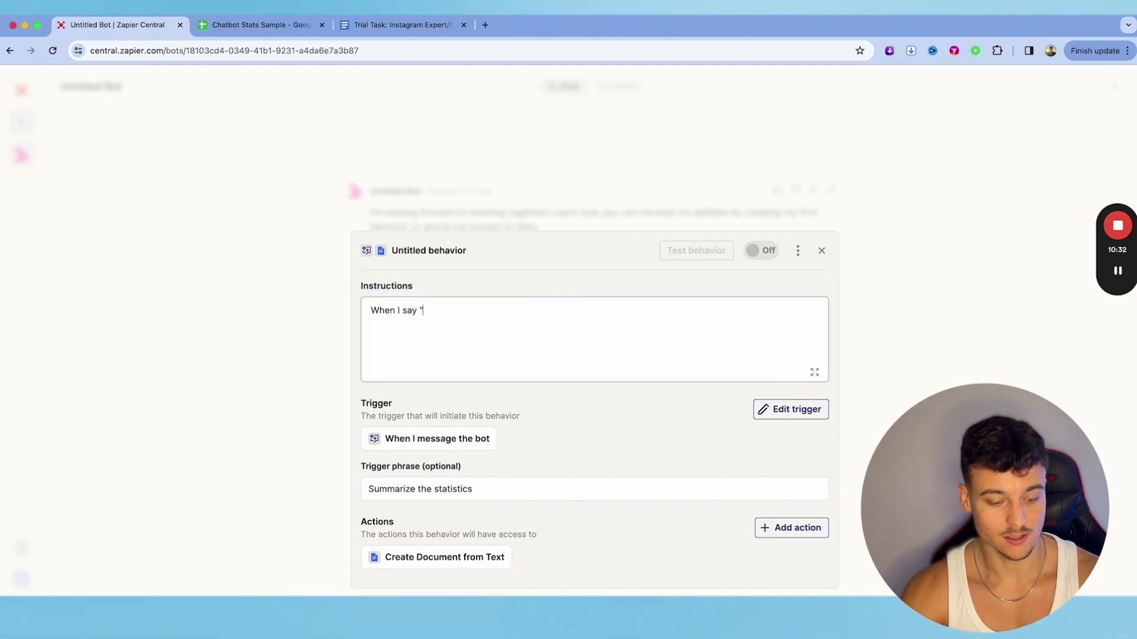
pyautogui.write('"summarize the st')
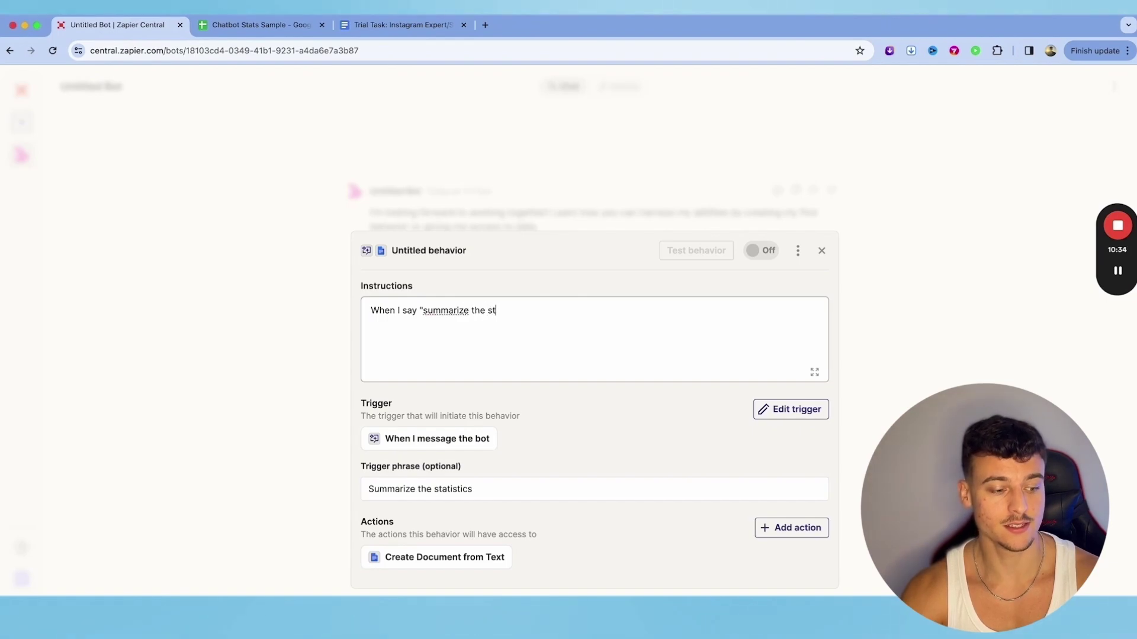
pyautogui.write('atistics" I need you')
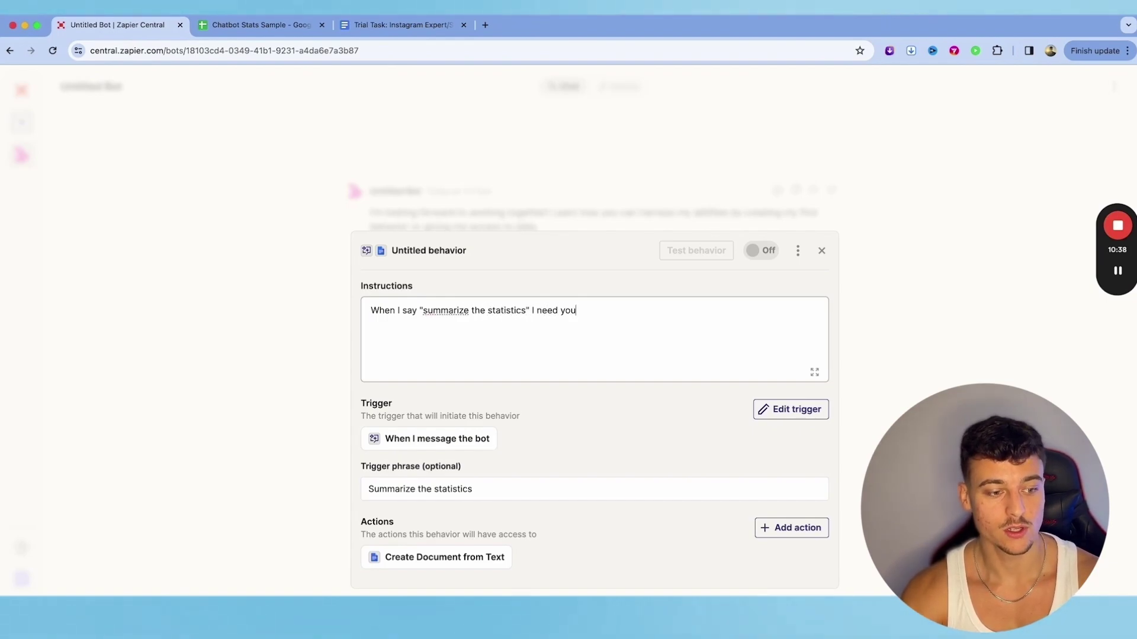
pyautogui.write(' to access my goo')
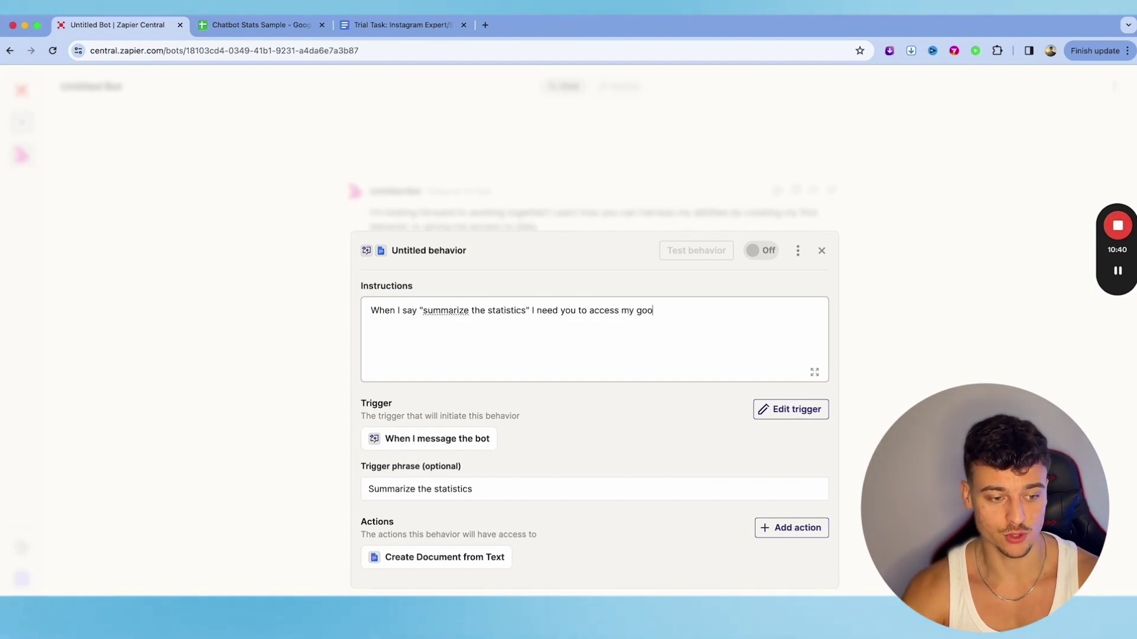
pyautogui.write('gle sheet & g')
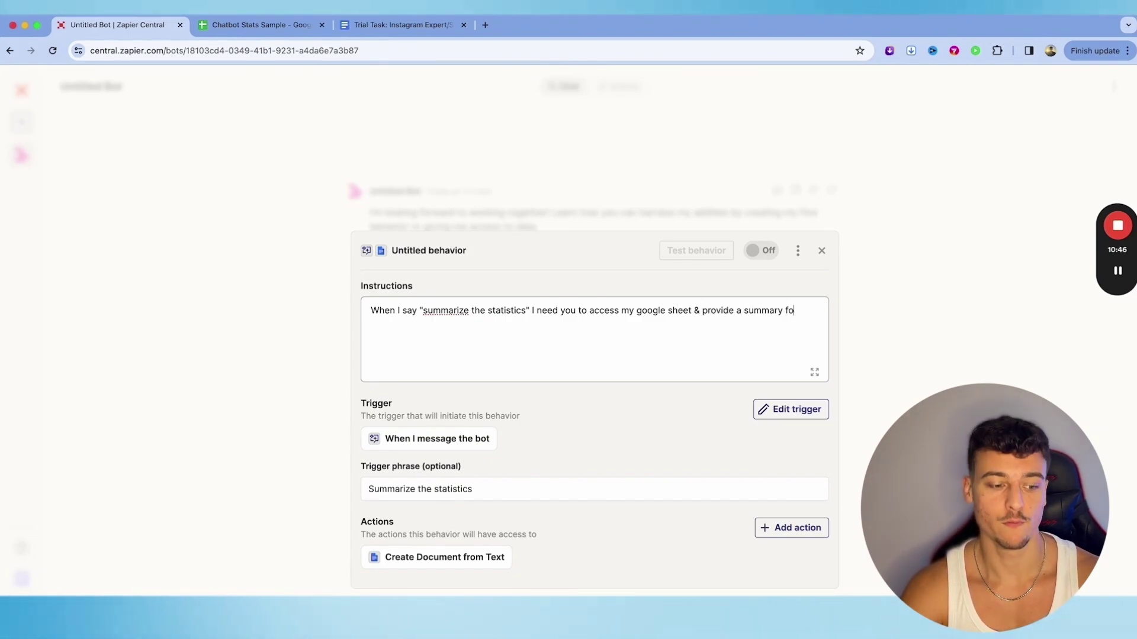
pyautogui.write(' data.')
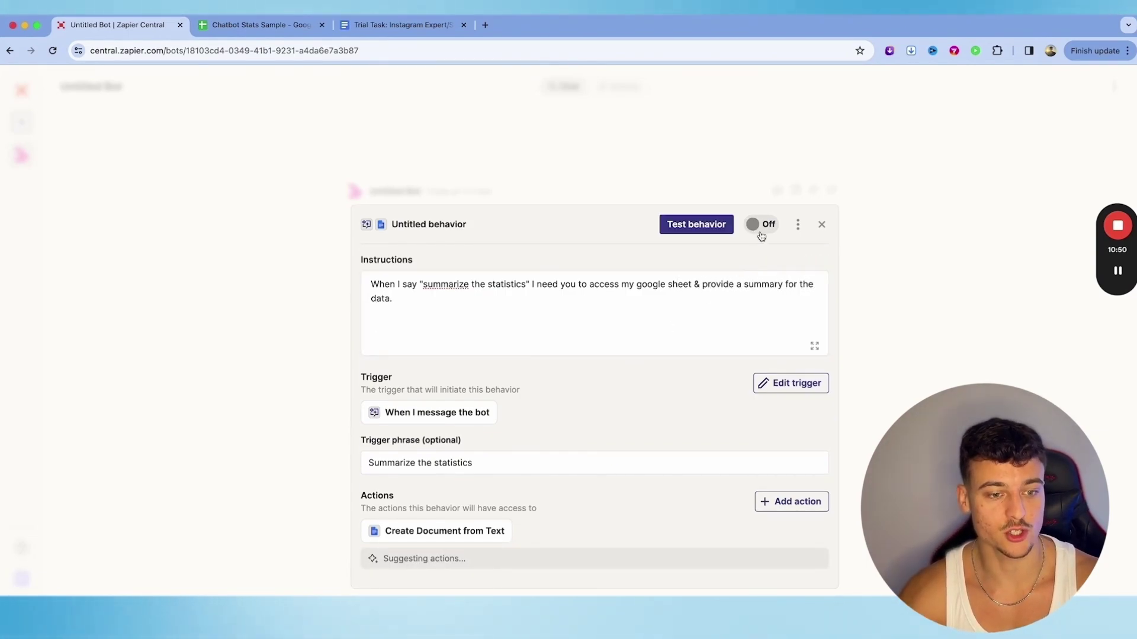
# Switch the behavior On and check its name, Sheet Stats Summary
pyautogui.click(767, 224)
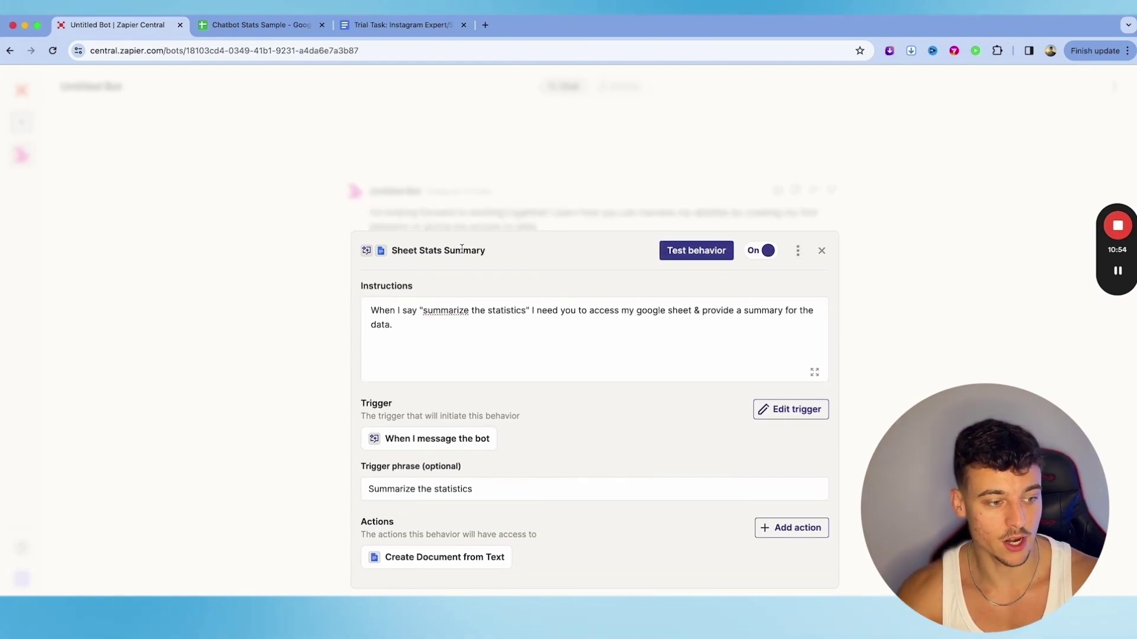
pyautogui.doubleClick(457, 251)
pyautogui.click(456, 253)
pyautogui.click(506, 271)
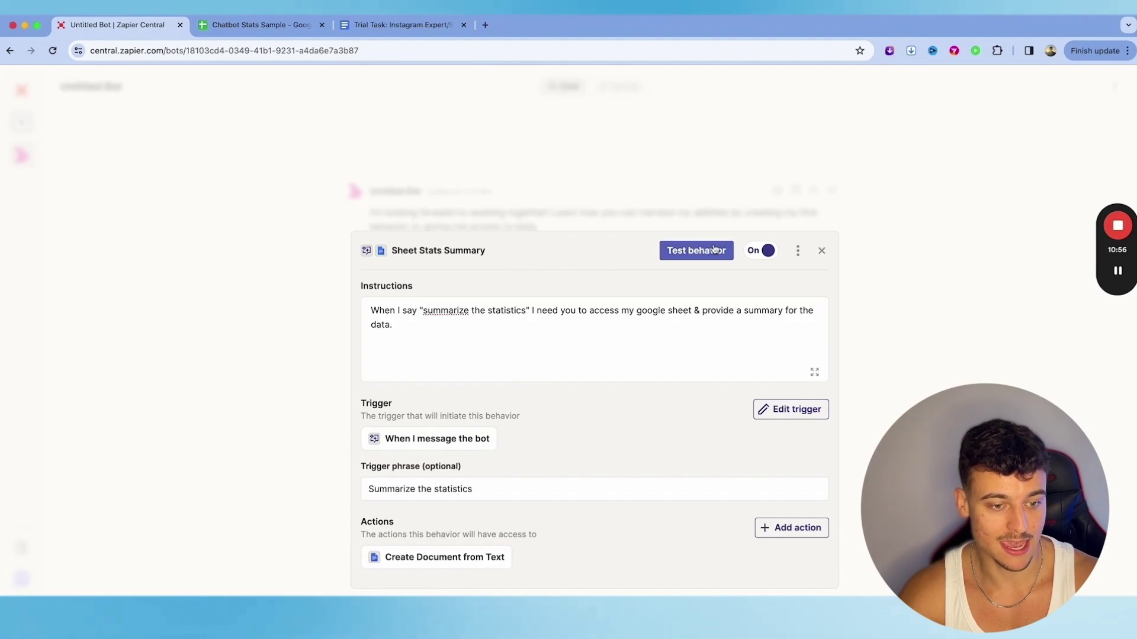
# Test Sheet Stats Summary, close its reply thread, and show the data source options
pyautogui.click(691, 251)
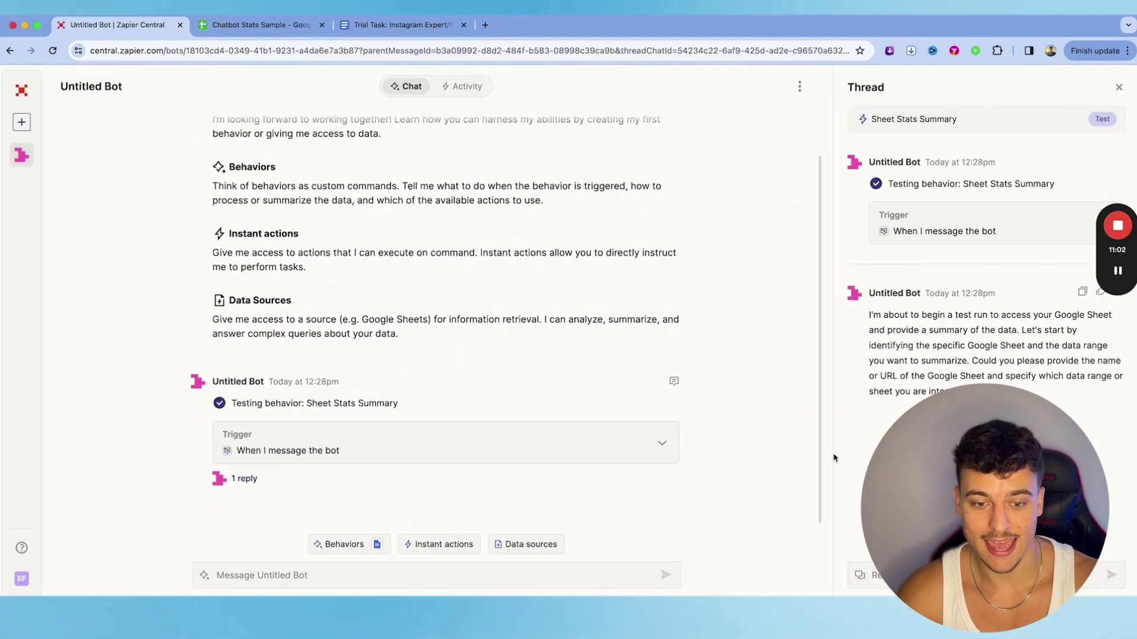
pyautogui.moveTo(833, 460); pyautogui.dragTo(861, 307)
pyautogui.click(918, 347)
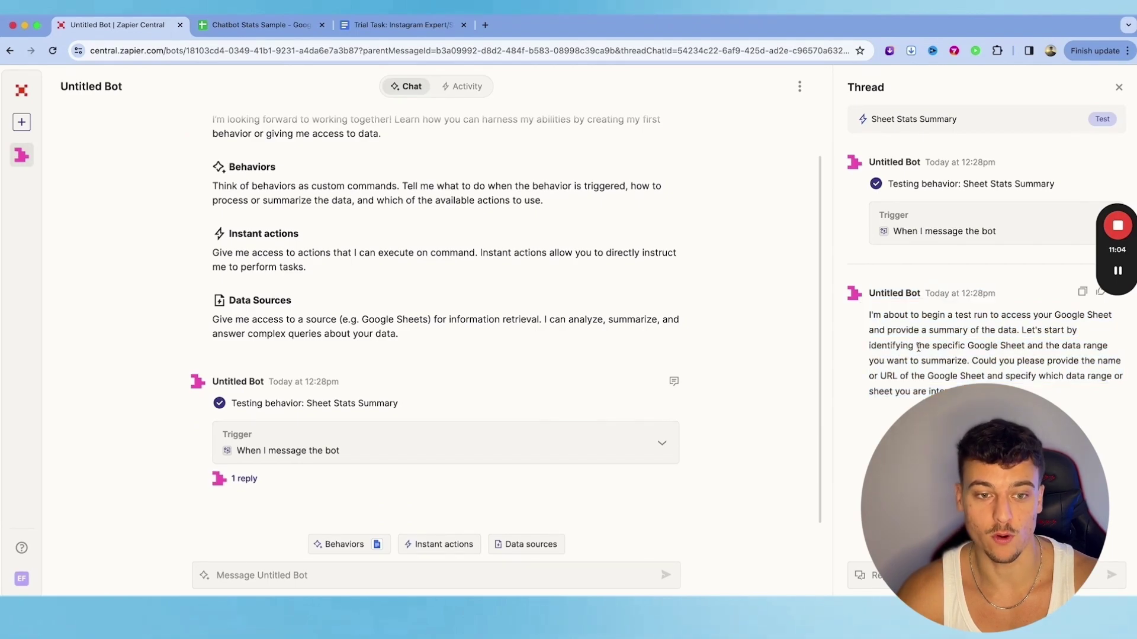
pyautogui.click(1116, 87)
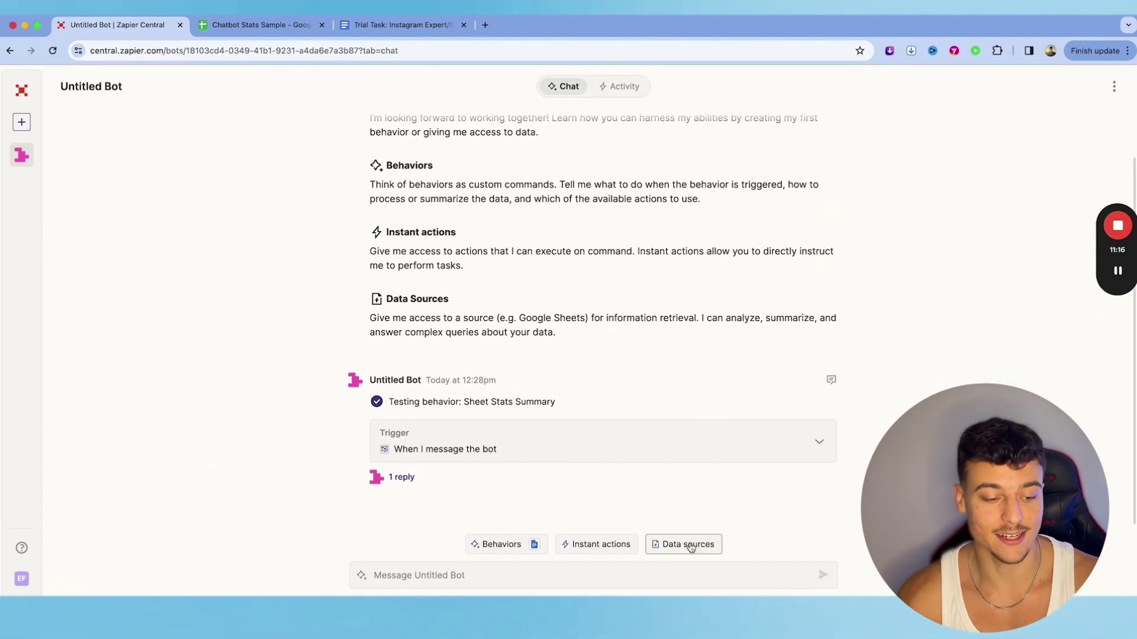
pyautogui.click(689, 544)
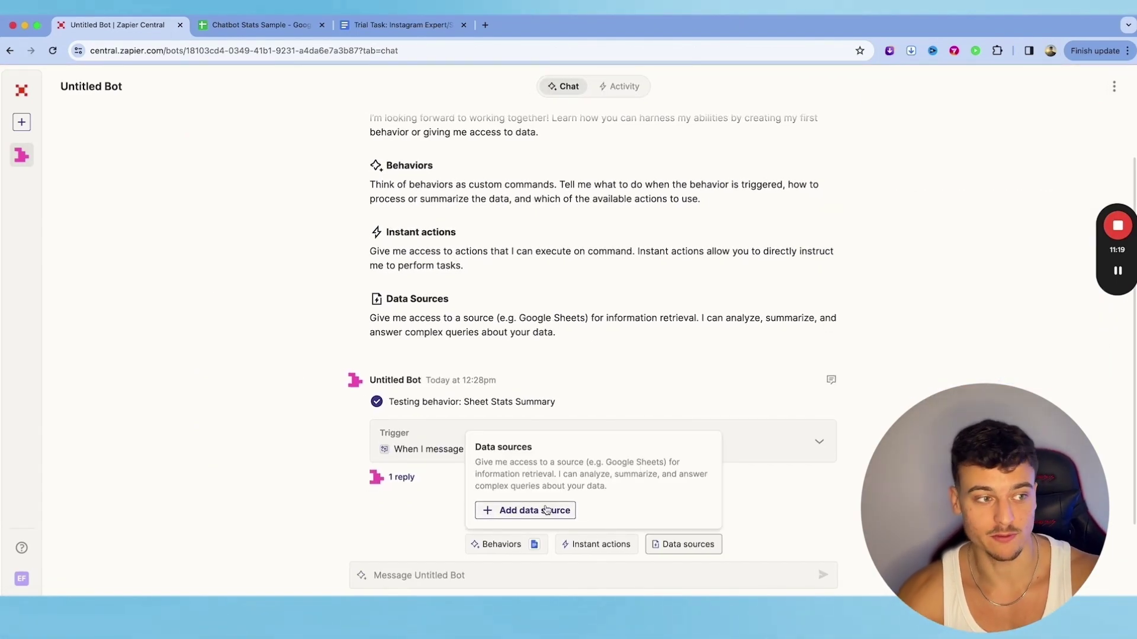
pyautogui.click(261, 29)
pyautogui.click(331, 396)
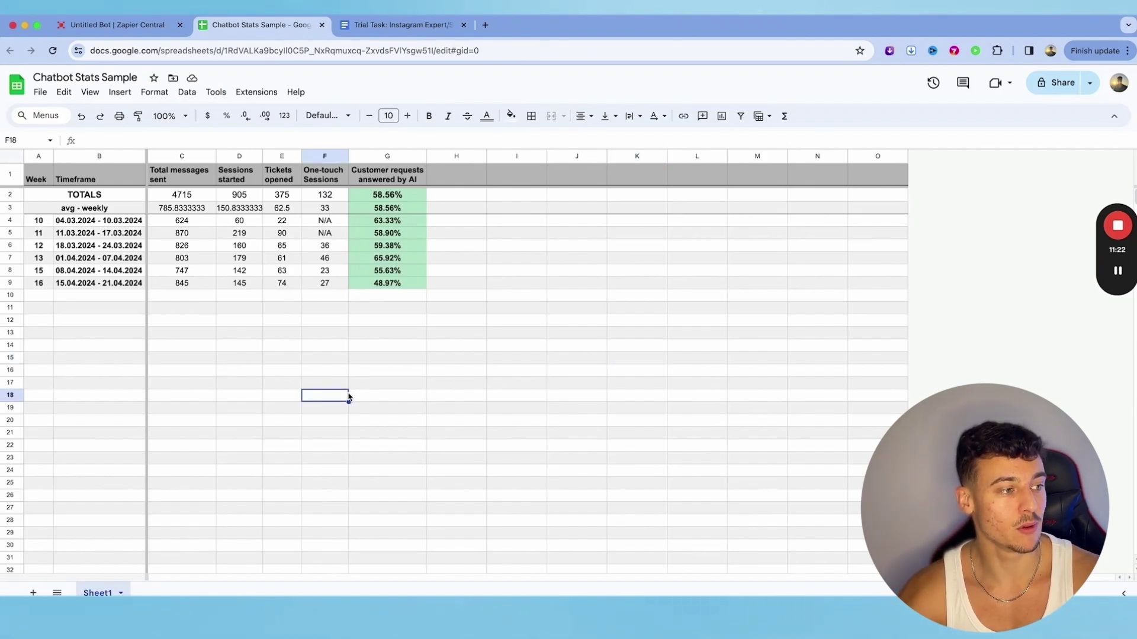
pyautogui.click(282, 320)
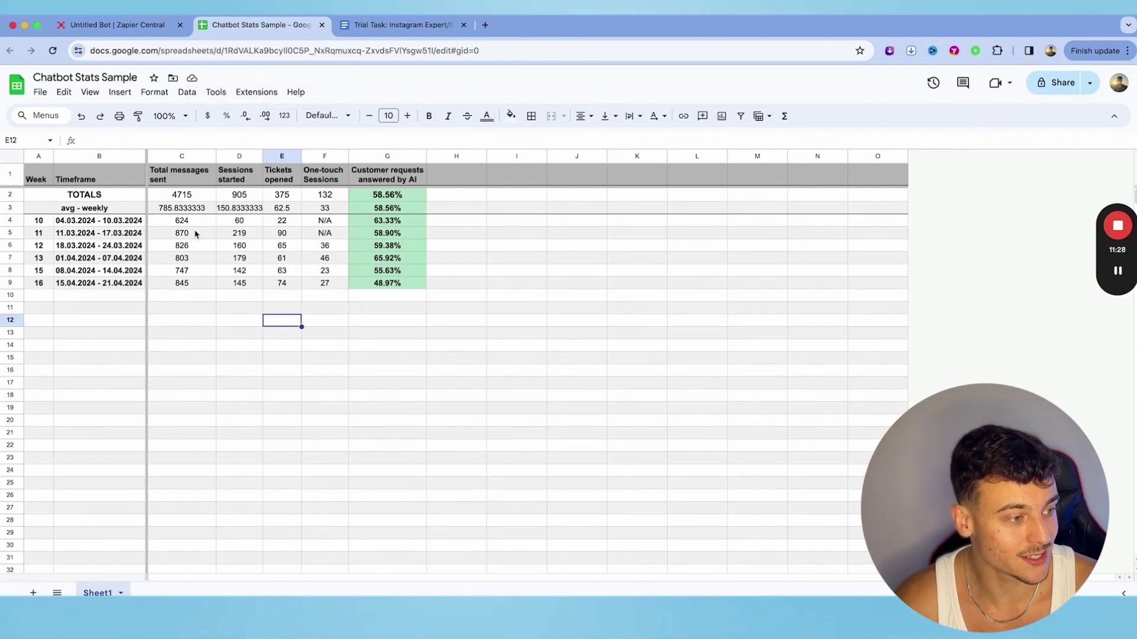
pyautogui.moveTo(177, 285); pyautogui.dragTo(312, 287)
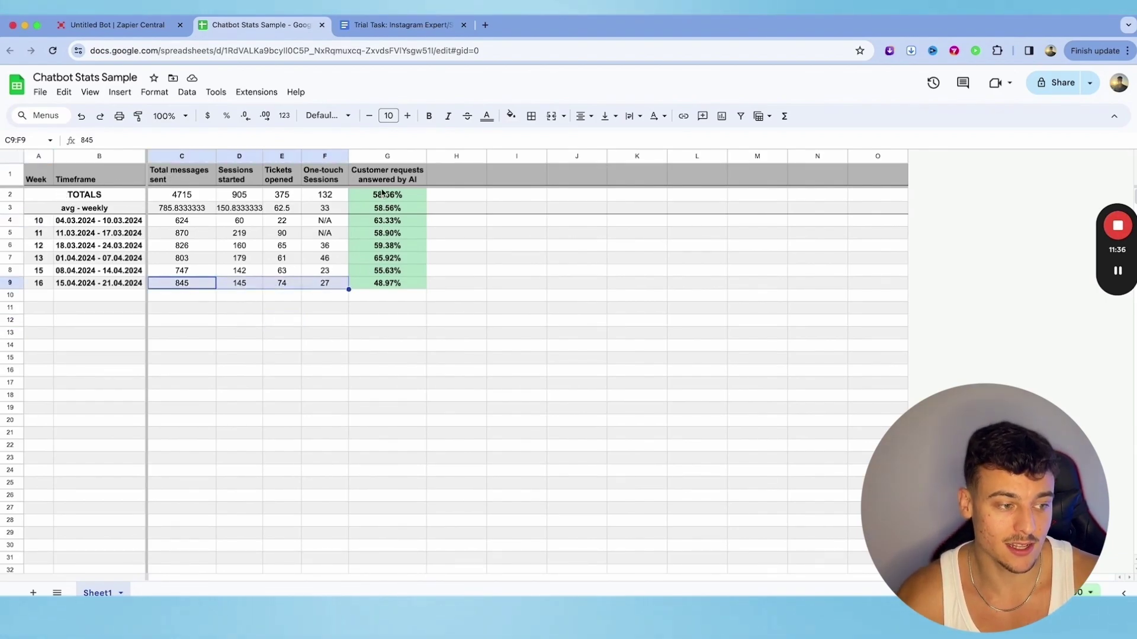
pyautogui.moveTo(383, 193); pyautogui.dragTo(389, 285)
pyautogui.click(389, 284)
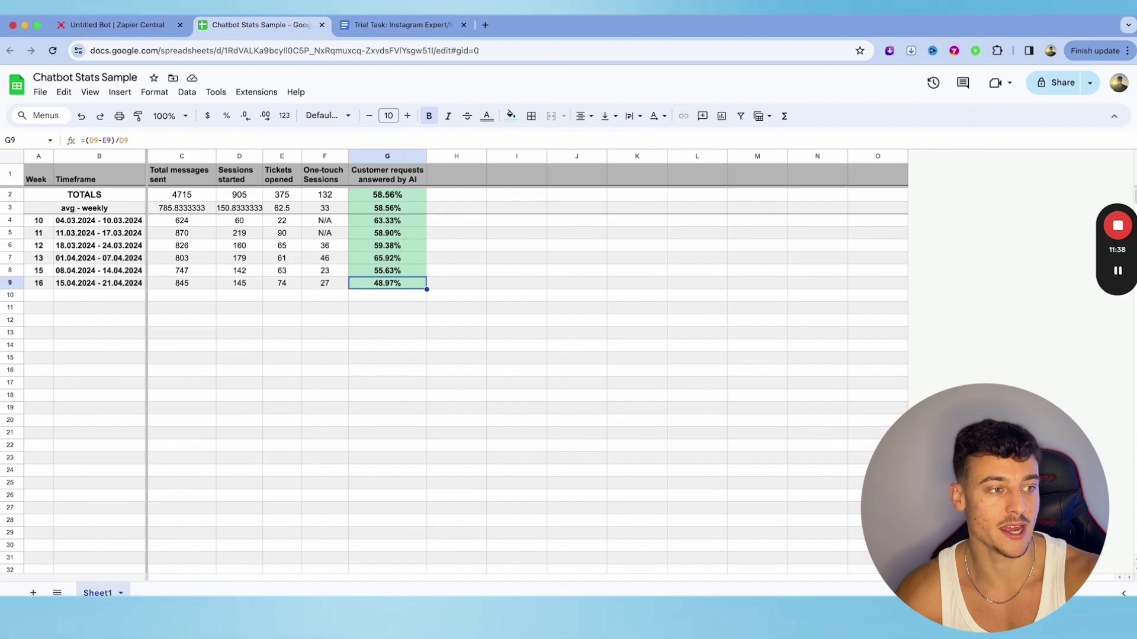
pyautogui.click(127, 24)
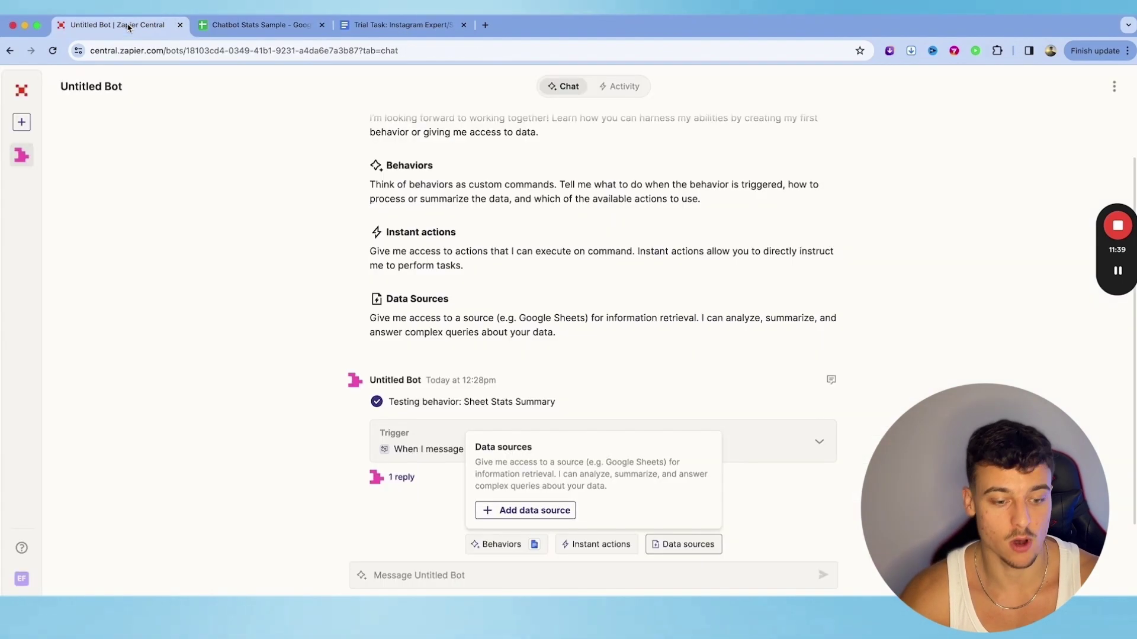
# Add the Chatbot Stats Sample Google Sheet as the bot's data source
pyautogui.click(501, 512)
pyautogui.click(567, 285)
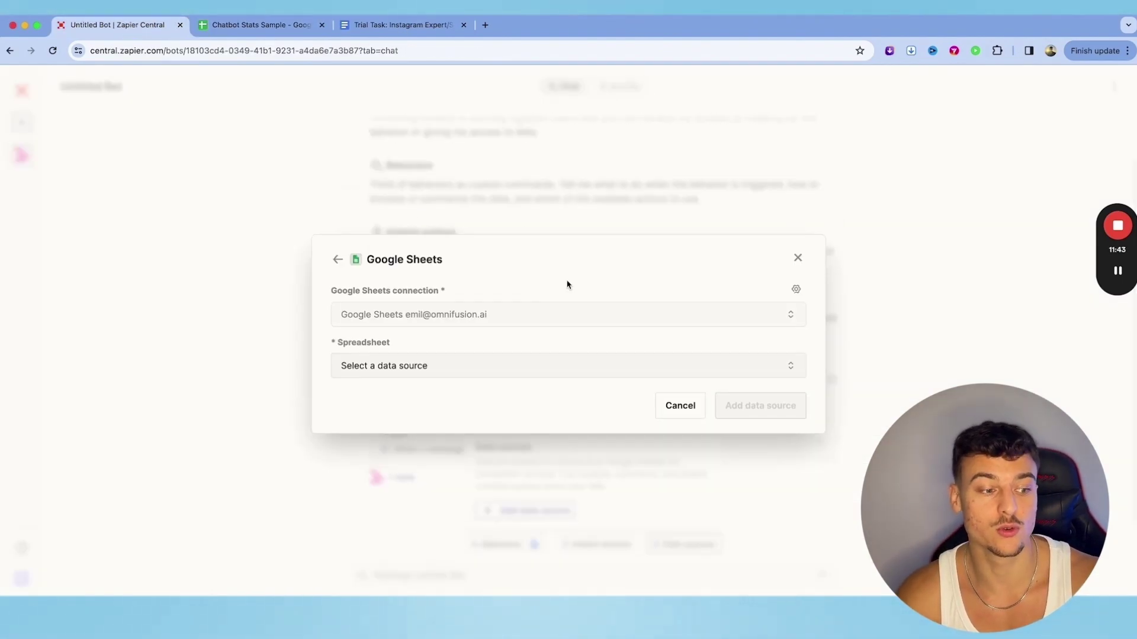
pyautogui.click(390, 365)
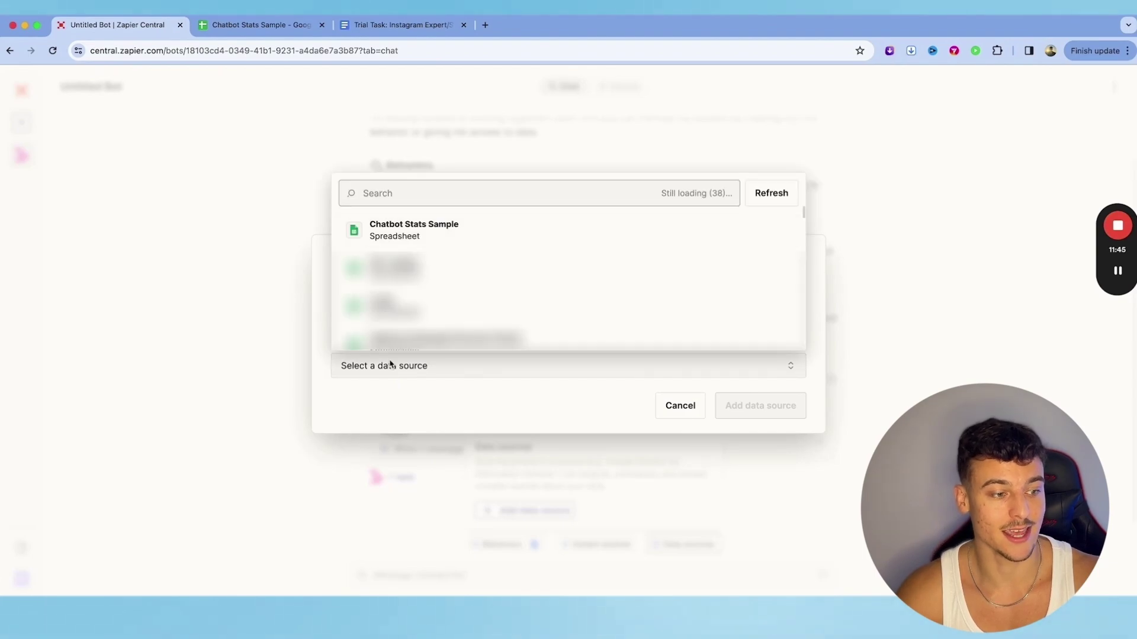
pyautogui.click(491, 234)
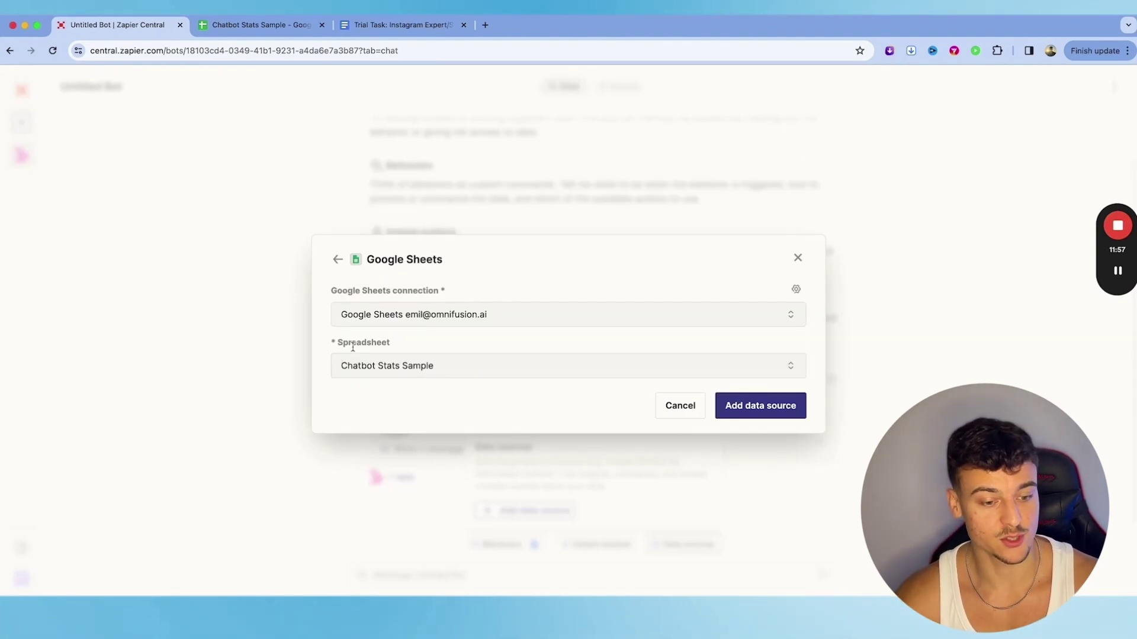
pyautogui.click(763, 408)
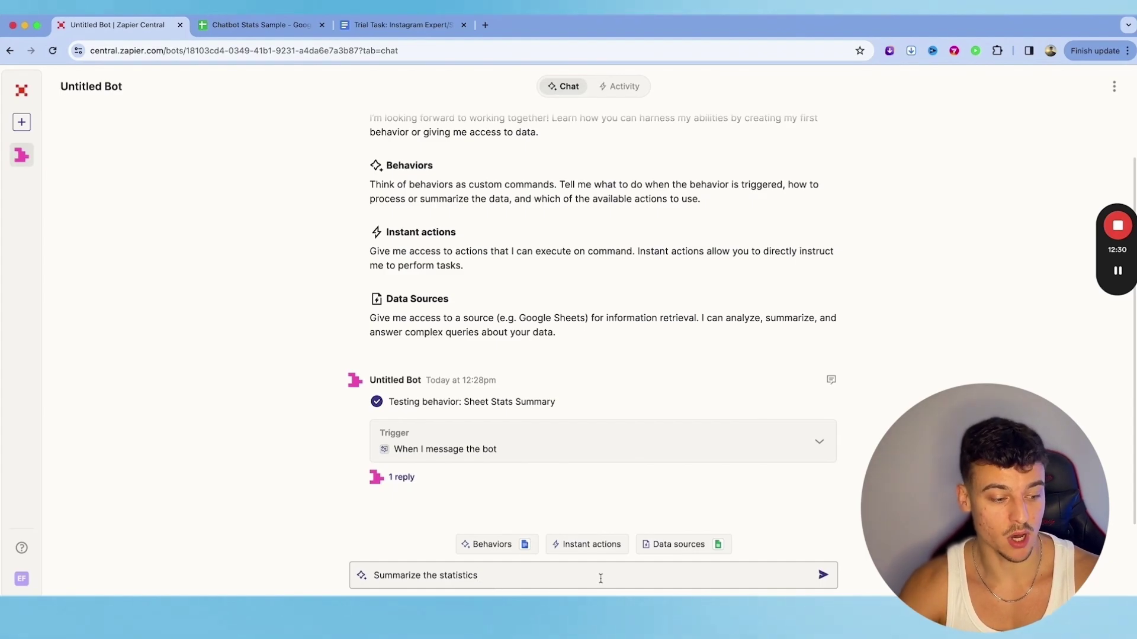
# Send 'Summarize the statistics' and check the result against the Chatbot Stats Sample sheet
pyautogui.press('Return')
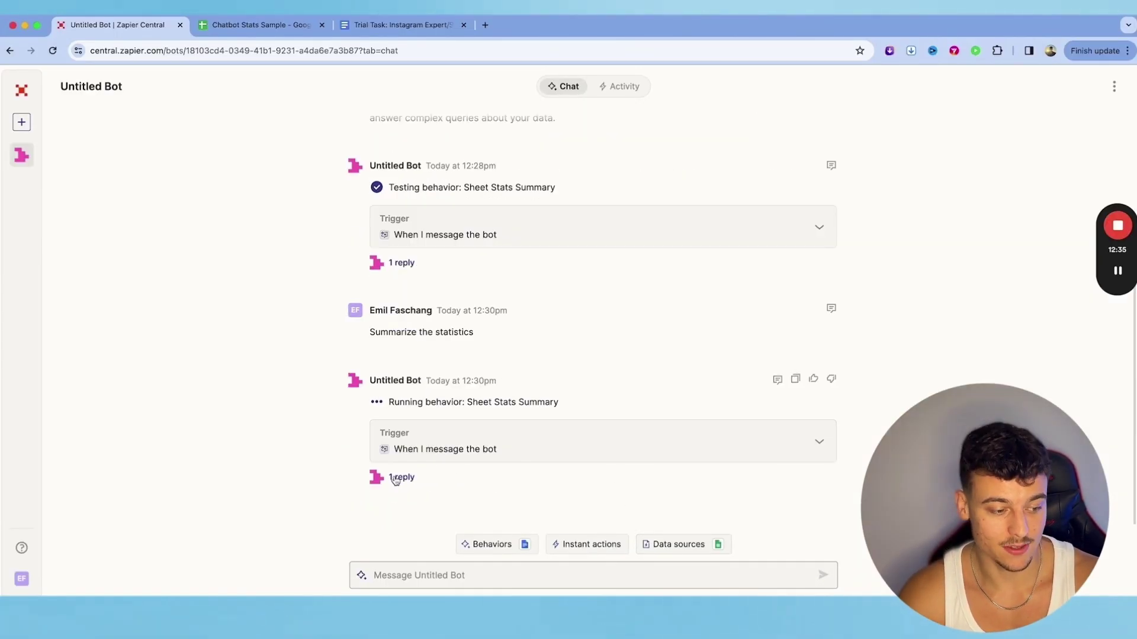
pyautogui.click(539, 446)
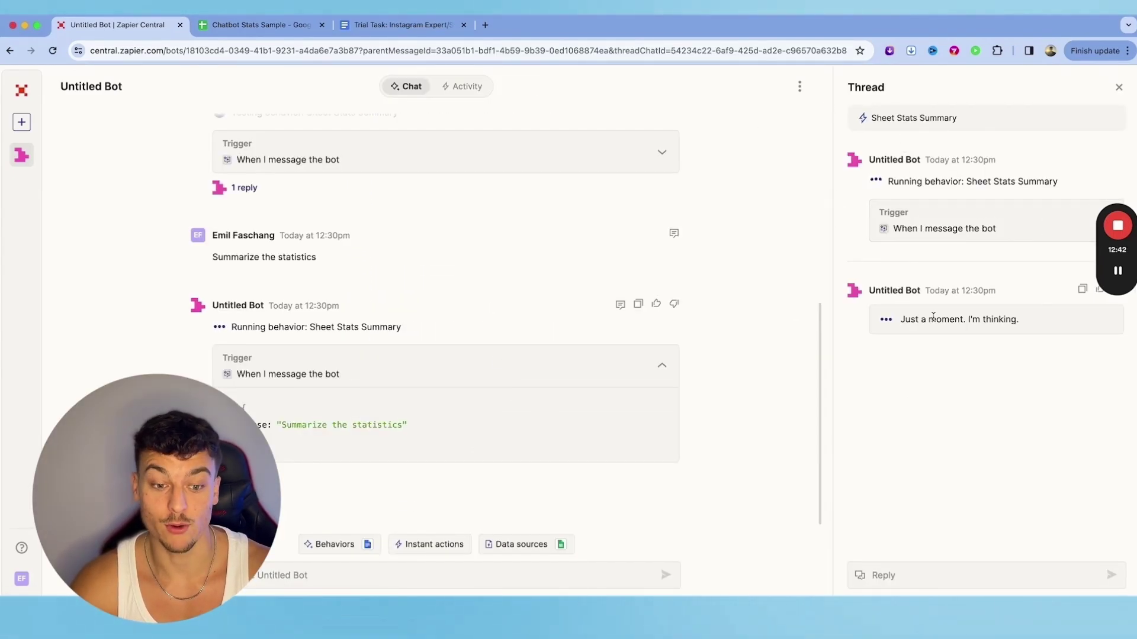
pyautogui.click(276, 32)
pyautogui.click(240, 383)
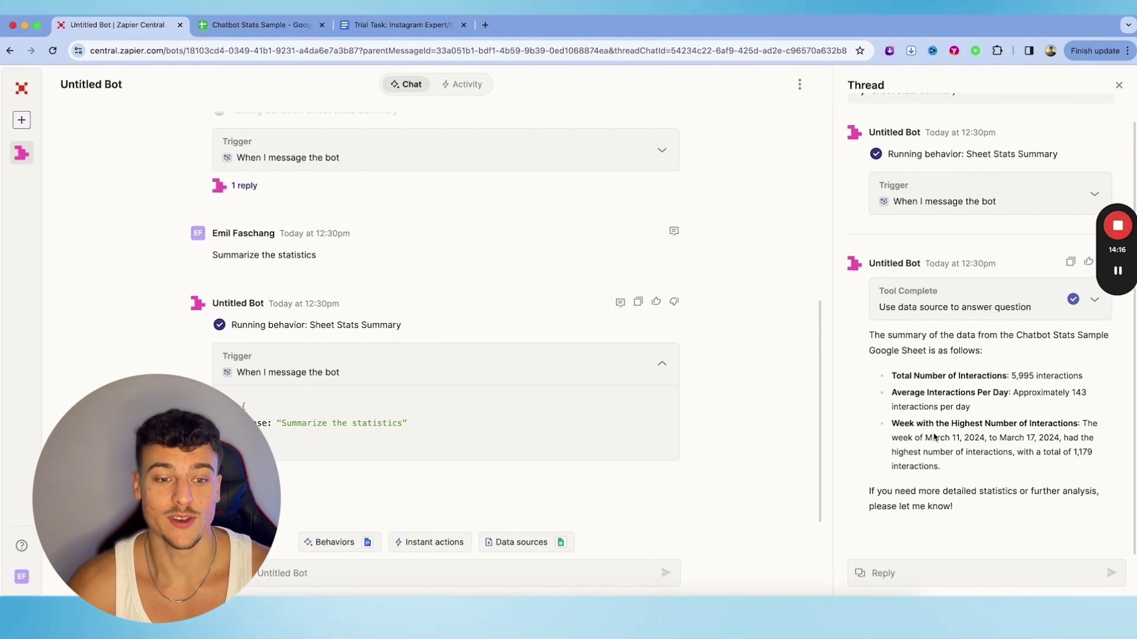
# Reply 'Create a document for me' in the bot's thread
pyautogui.click(905, 582)
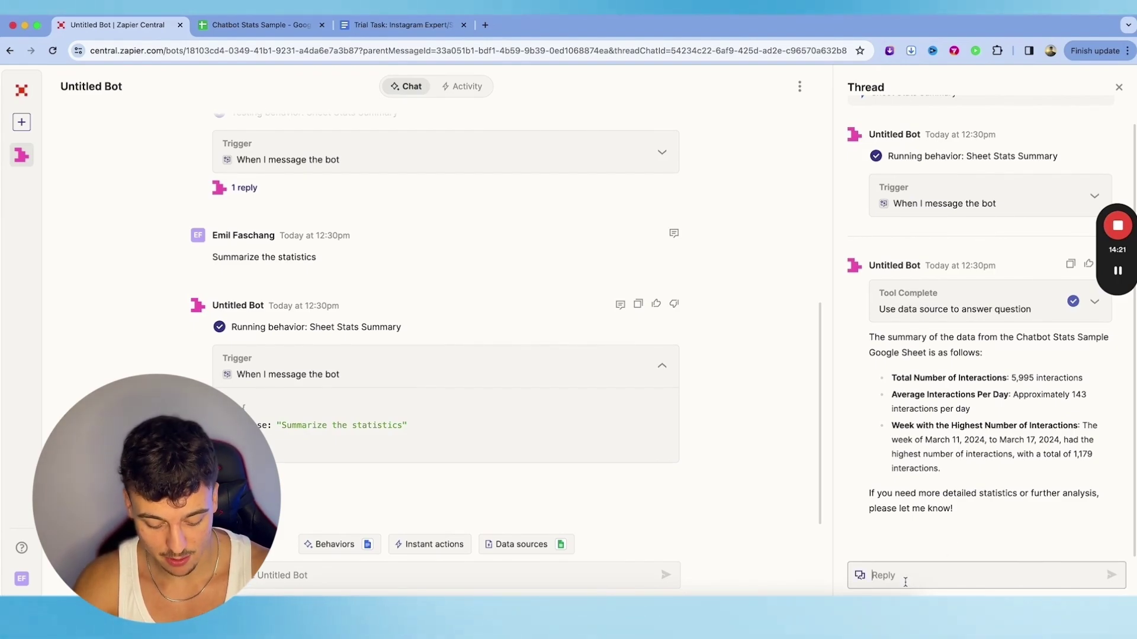
pyautogui.write('Create a d')
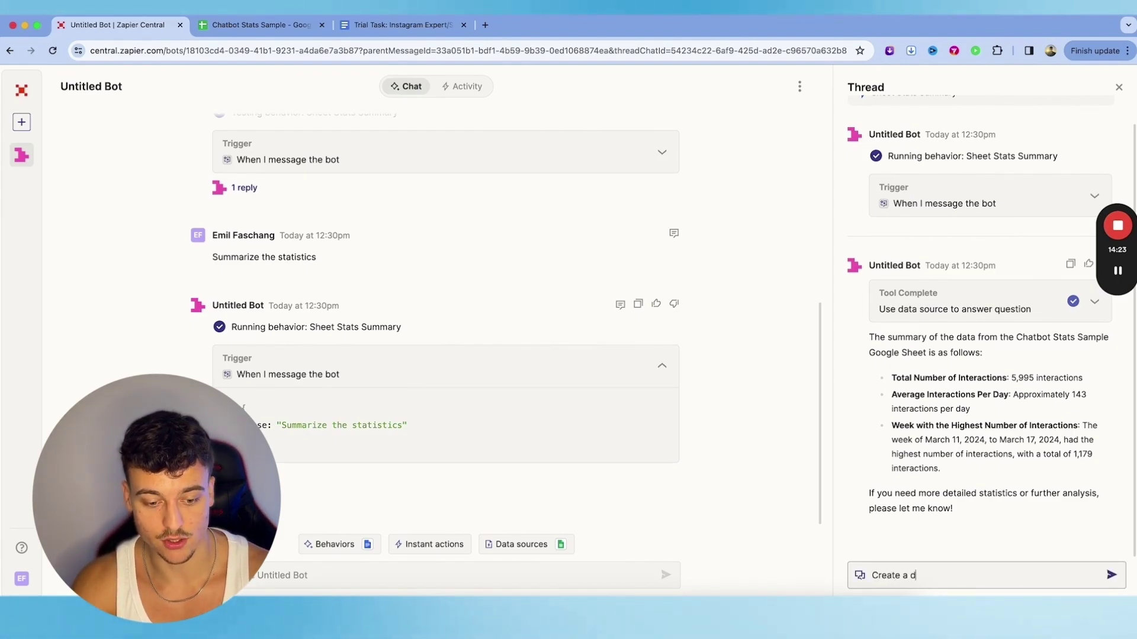
pyautogui.write('ocument for')
pyautogui.write('me')
pyautogui.press('Return')
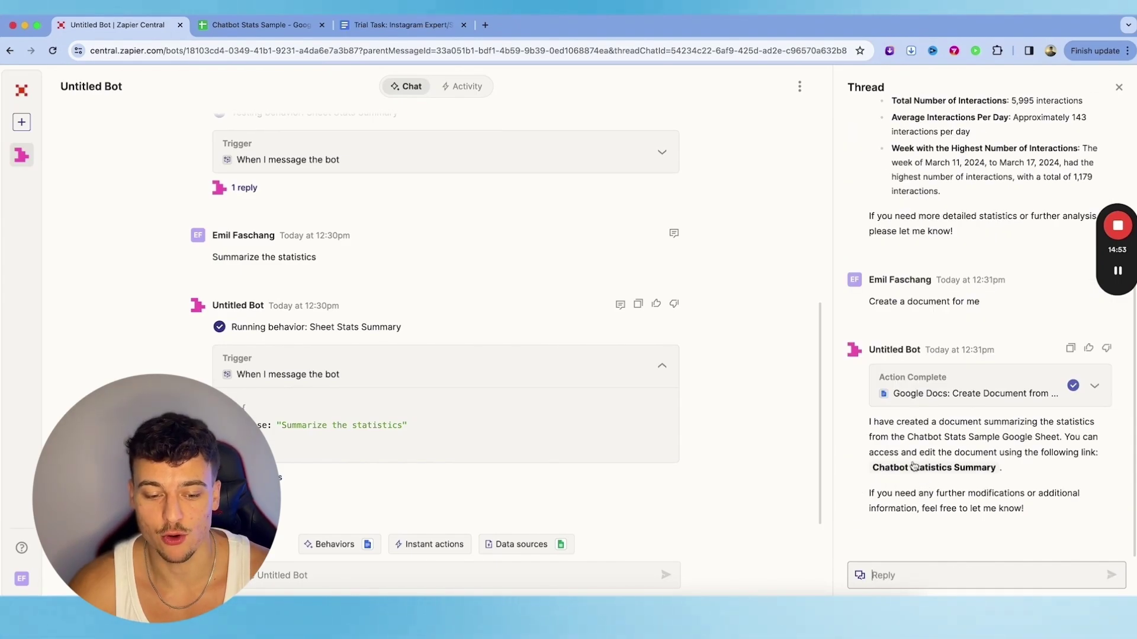
# Open the generated summary doc, select its text, and compare it with the Chatbot Stats Sample sheet
pyautogui.click(906, 468)
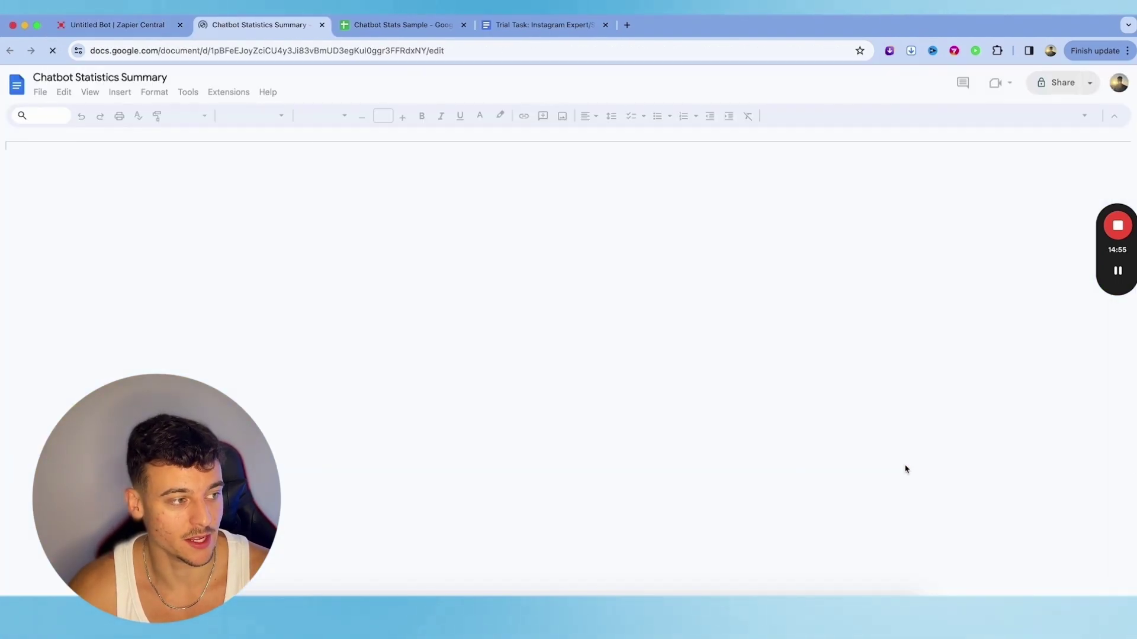
pyautogui.press('super+a')
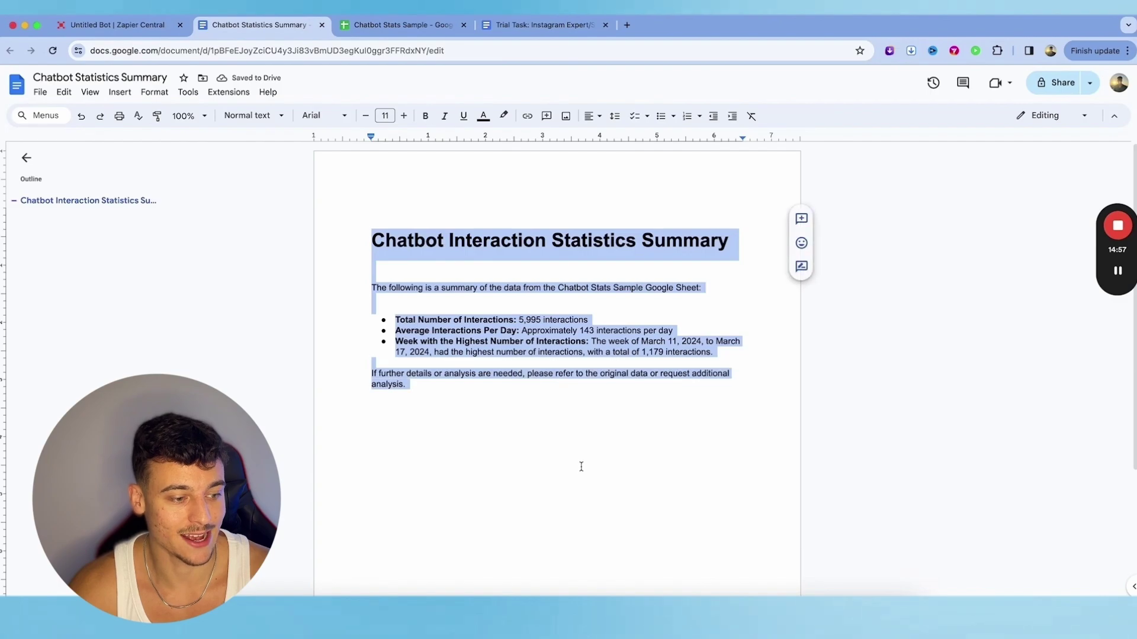
pyautogui.click(129, 24)
pyautogui.click(403, 26)
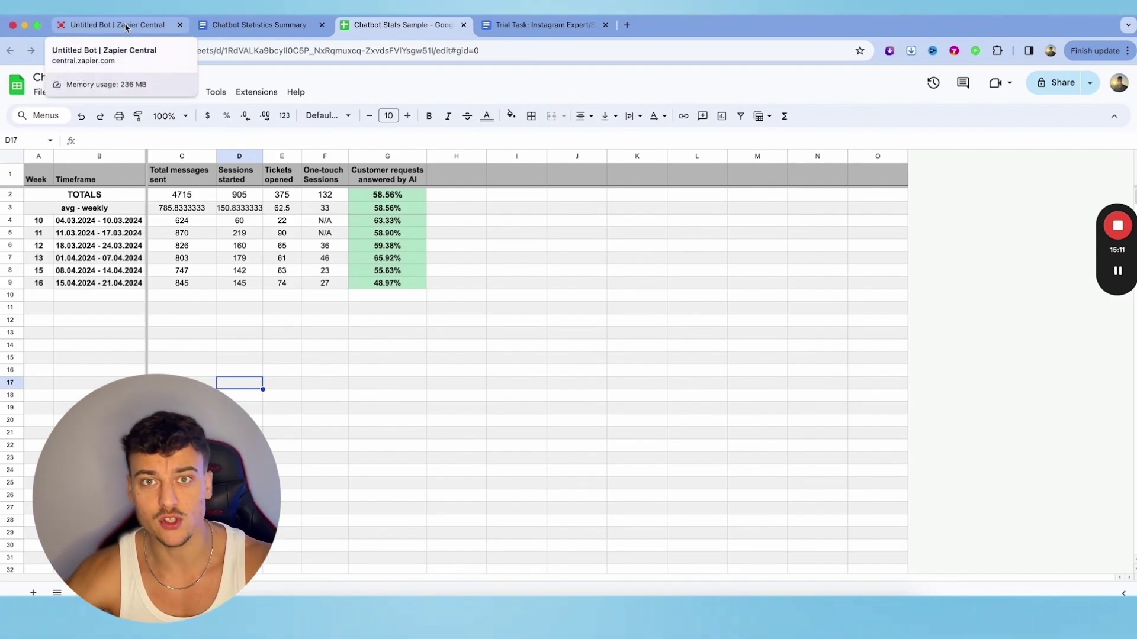
# Back in the bot chat, review the Sheet Stats Summary behavior in the behaviors list
pyautogui.click(126, 27)
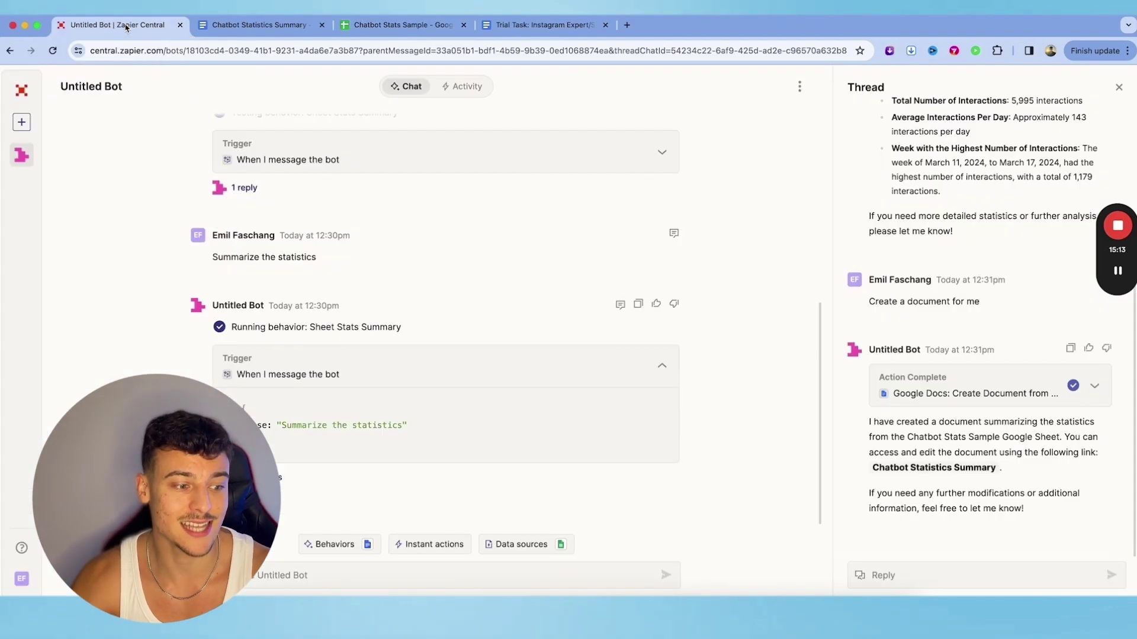
pyautogui.click(335, 544)
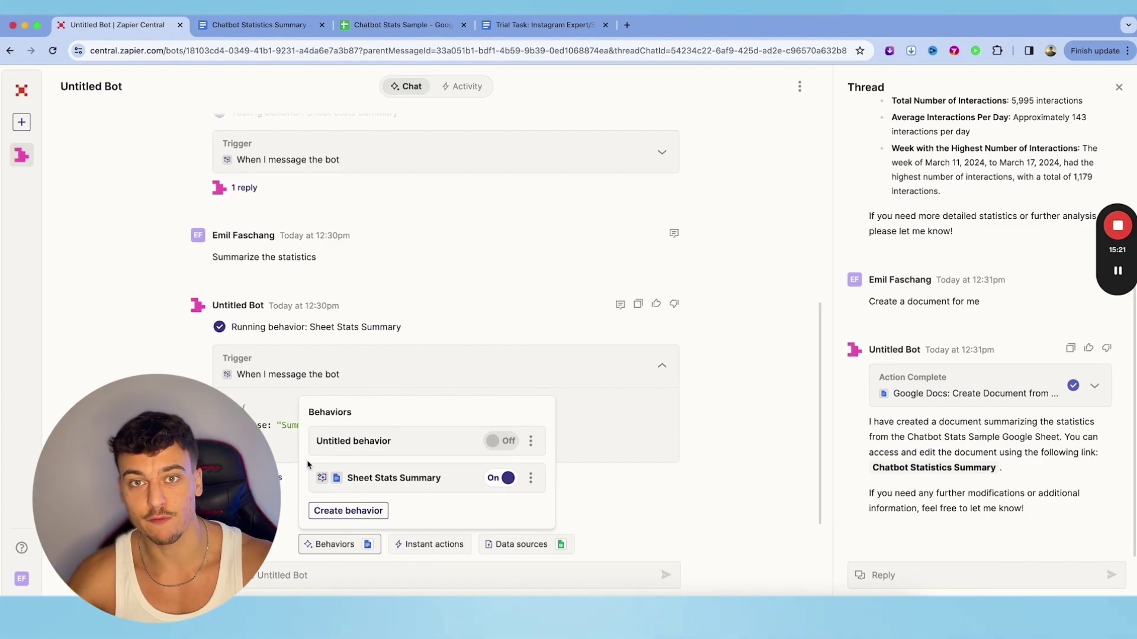
pyautogui.click(685, 526)
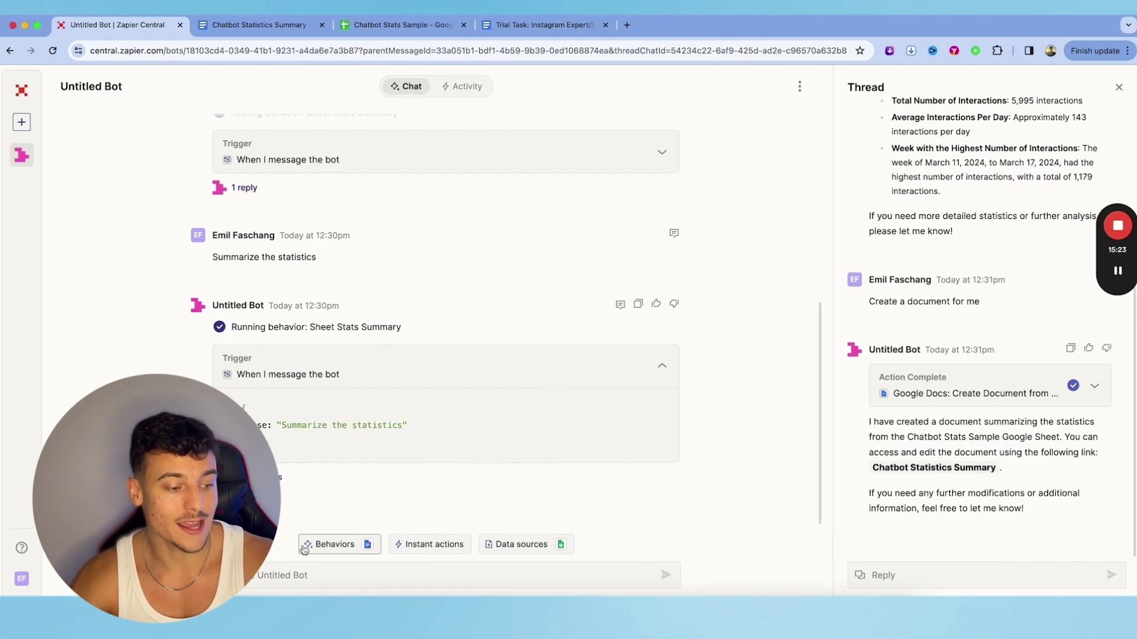
pyautogui.click(319, 544)
pyautogui.click(530, 478)
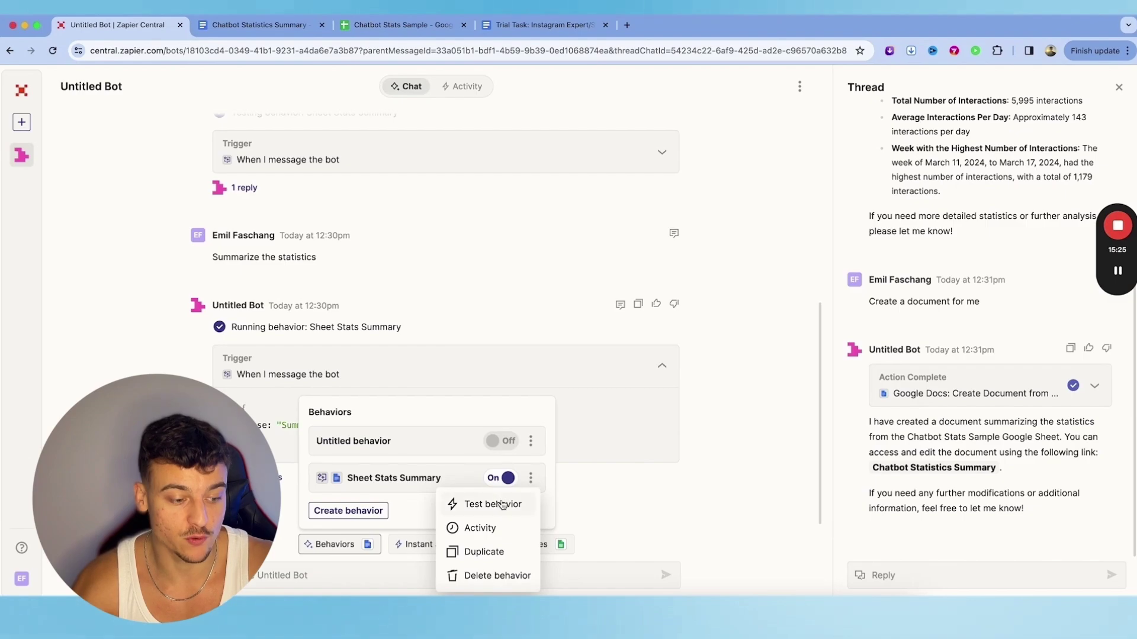
pyautogui.click(690, 489)
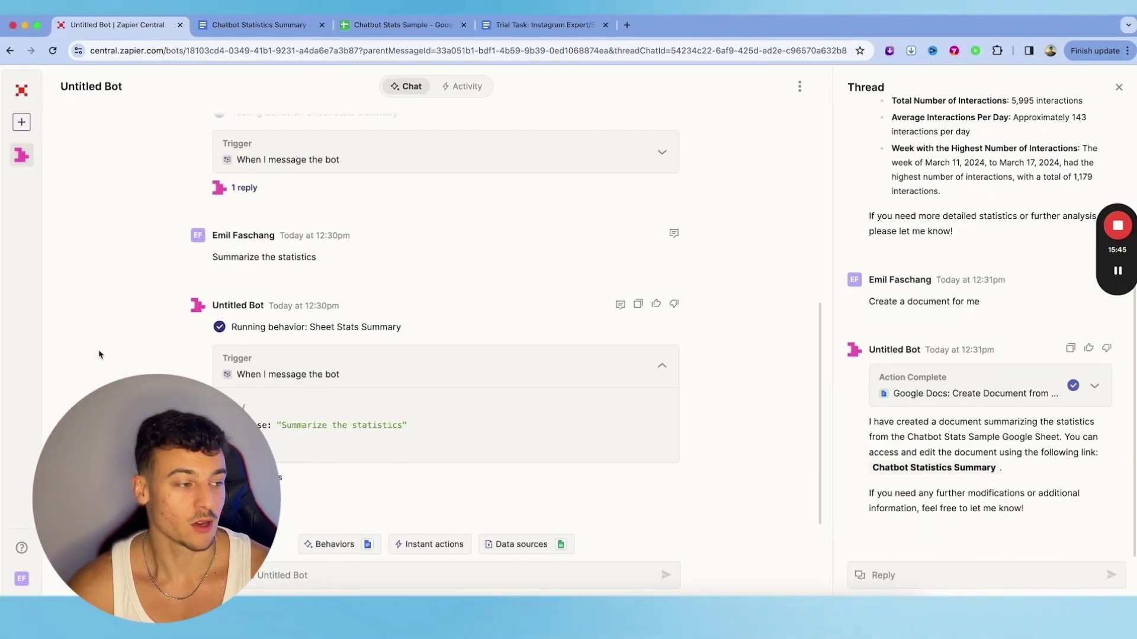
# Add a second Untitled Bot, open it, and switch to the Trial task submission document
pyautogui.moveTo(95, 159)
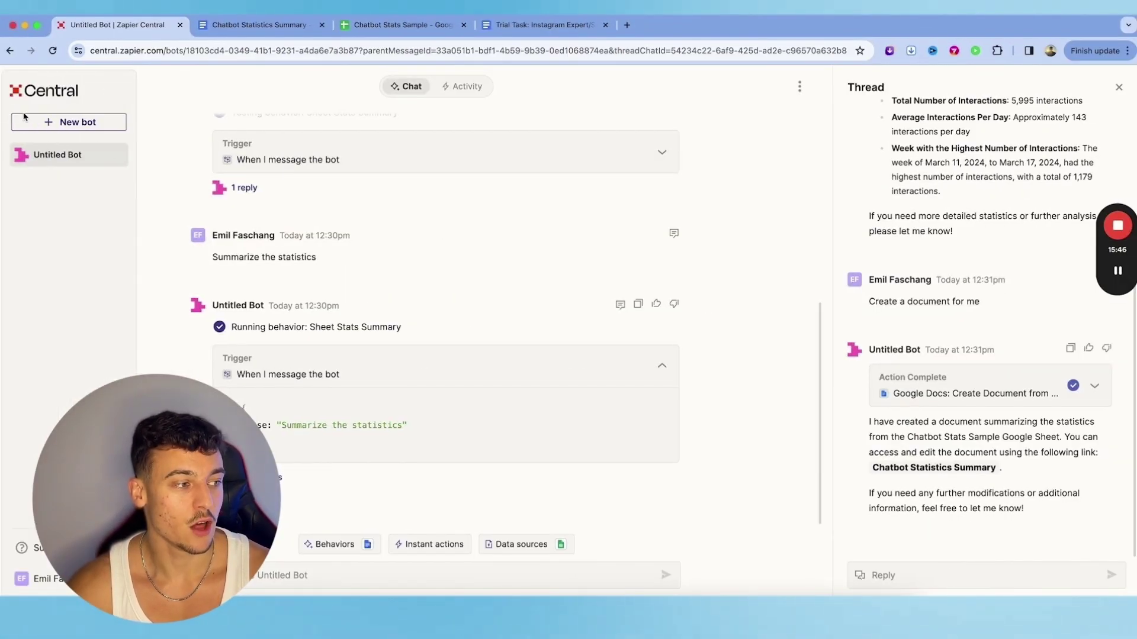
pyautogui.click(81, 125)
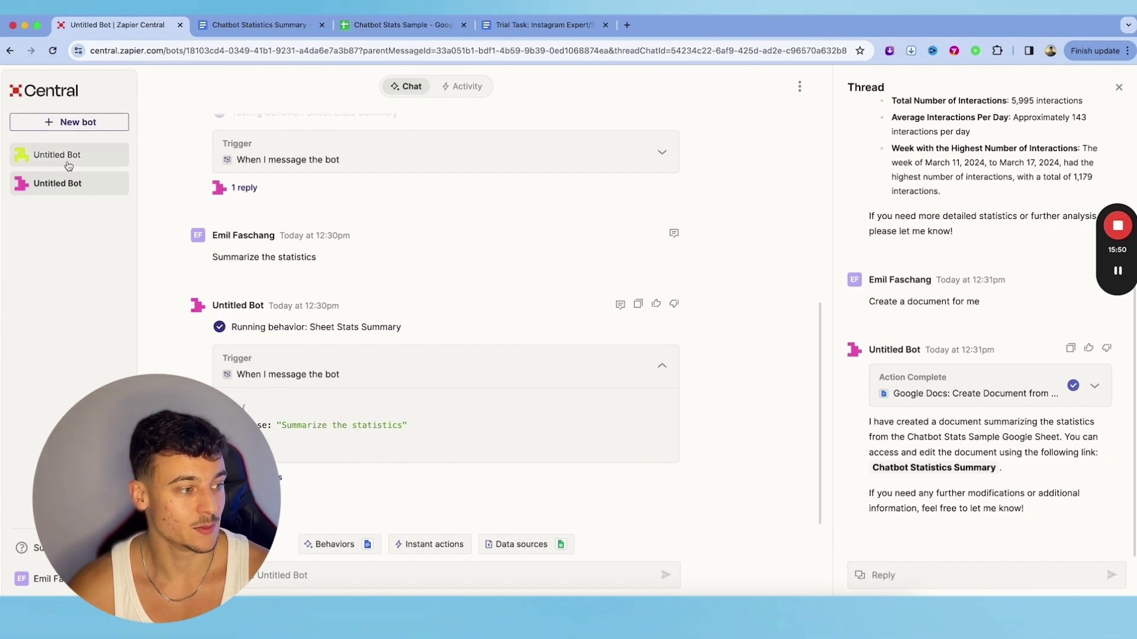
pyautogui.click(69, 157)
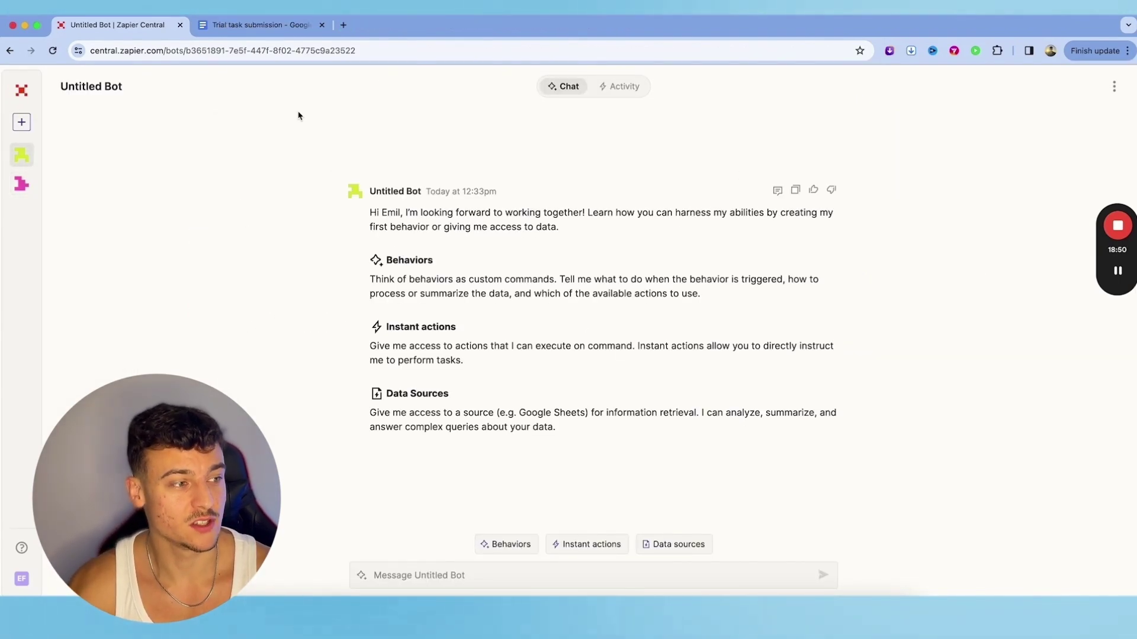
pyautogui.click(249, 25)
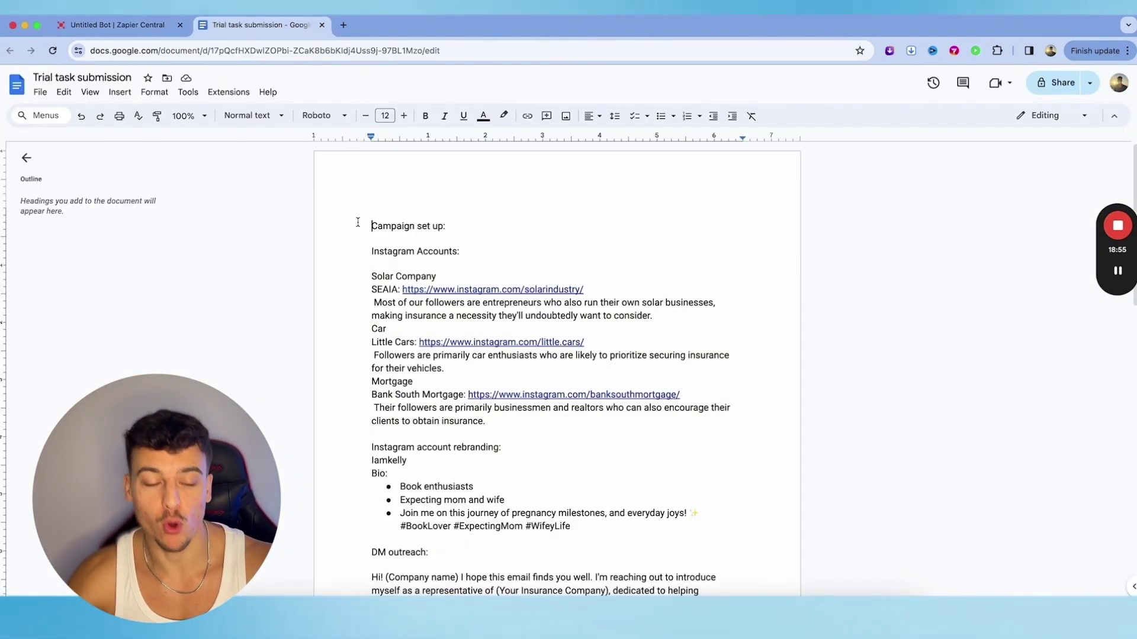
# Read through the Trial task submission document, then return to the new bot's behavior options
pyautogui.scroll(-5, 358, 222)
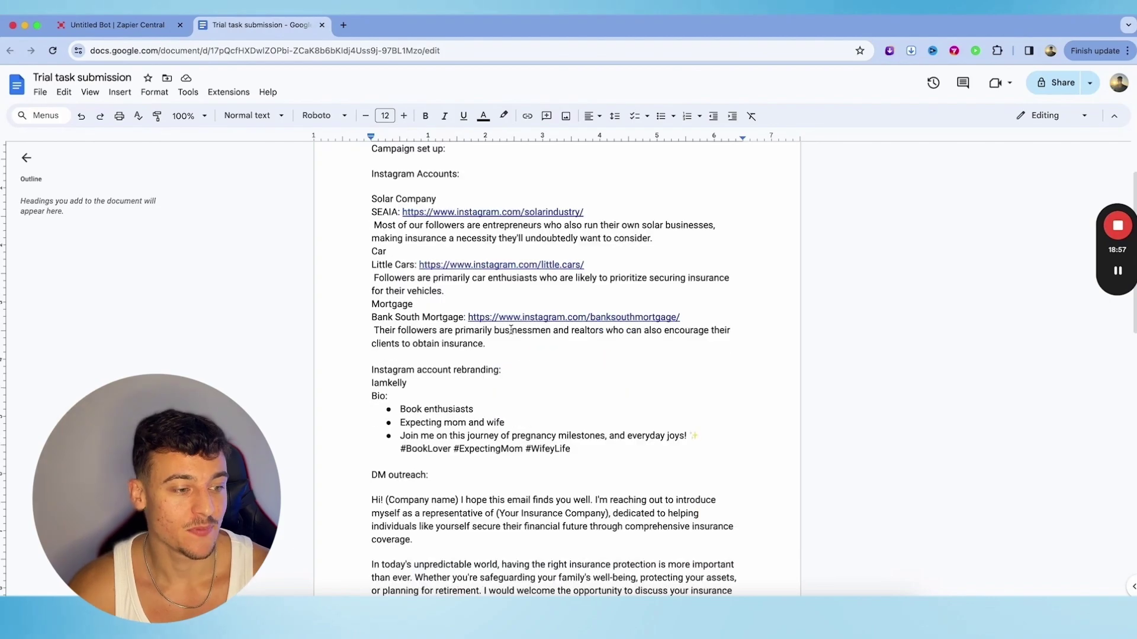
pyautogui.scroll(5, 508, 325)
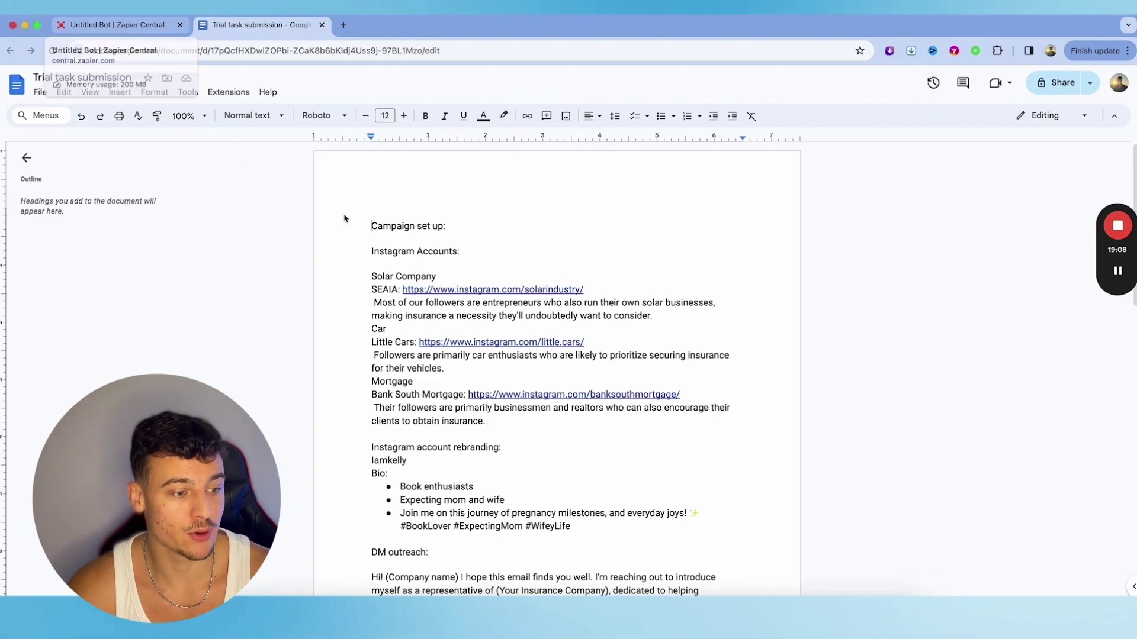
pyautogui.scroll(-3, 490, 268)
pyautogui.scroll(-4, 490, 267)
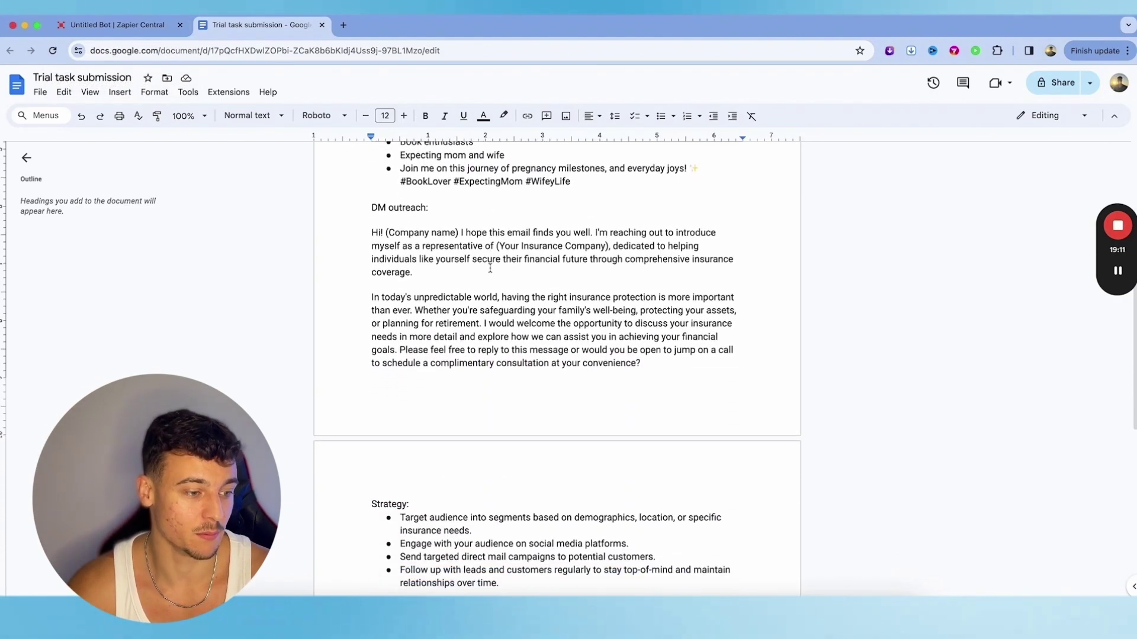
pyautogui.scroll(7, 490, 267)
pyautogui.click(113, 25)
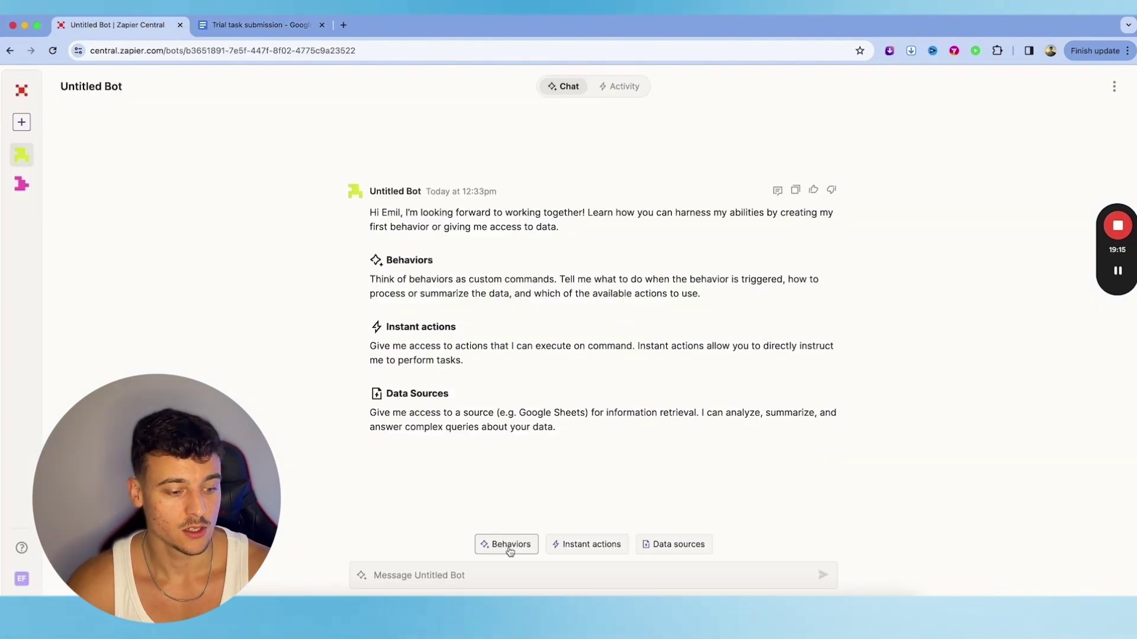
pyautogui.click(509, 550)
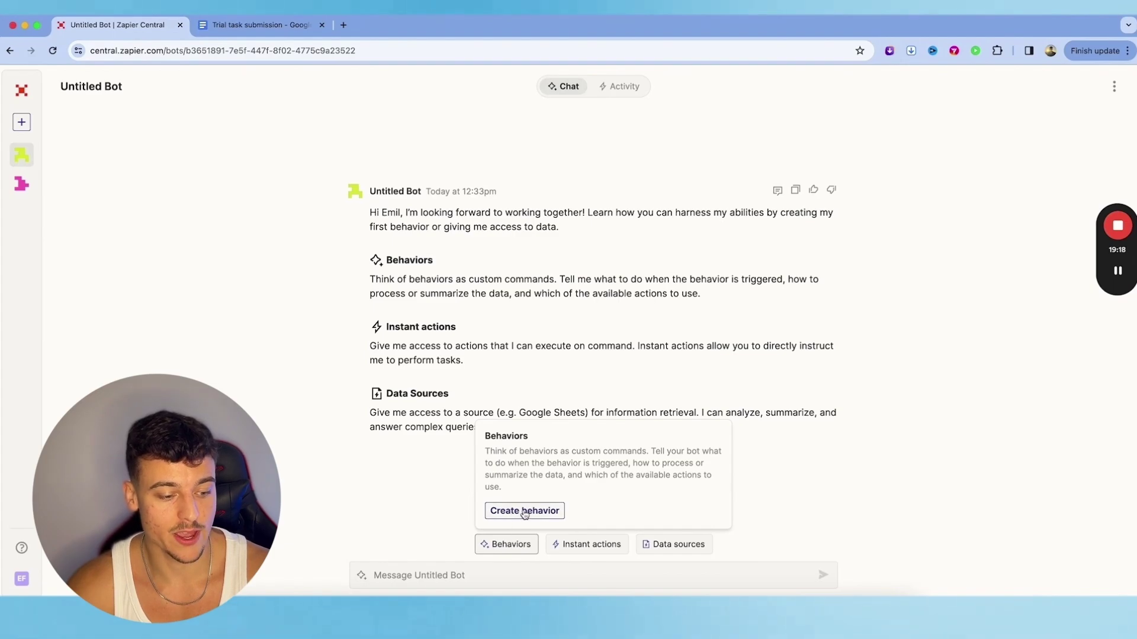
# Create a behavior instructing the bot to check the trial task when told 'analyze the task'
pyautogui.click(524, 511)
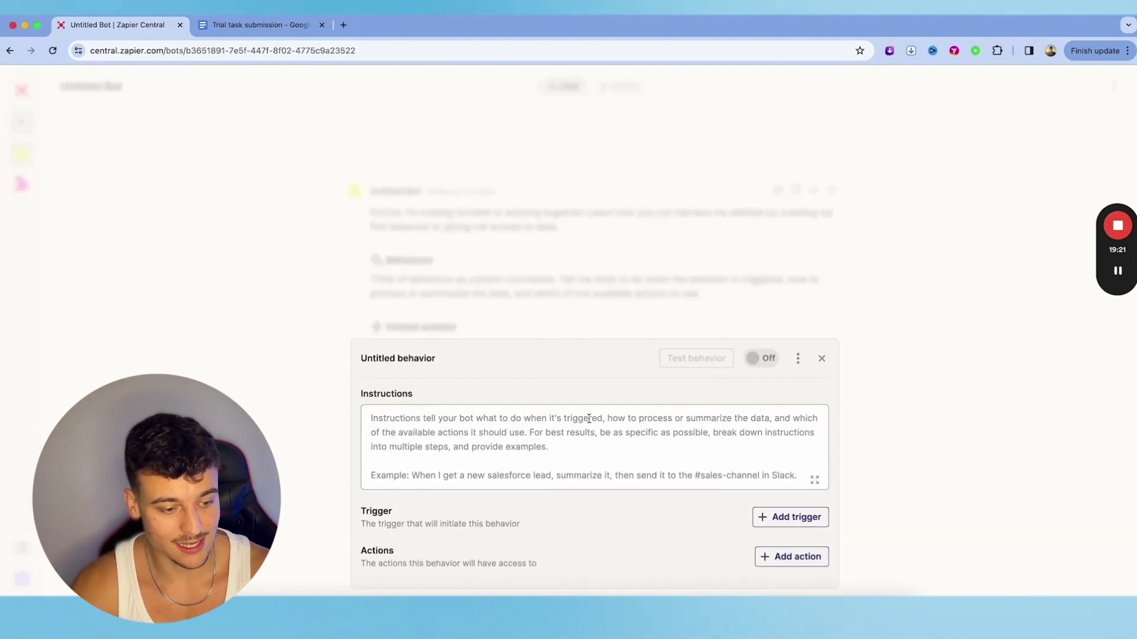
pyautogui.click(588, 420)
pyautogui.write('When I say "')
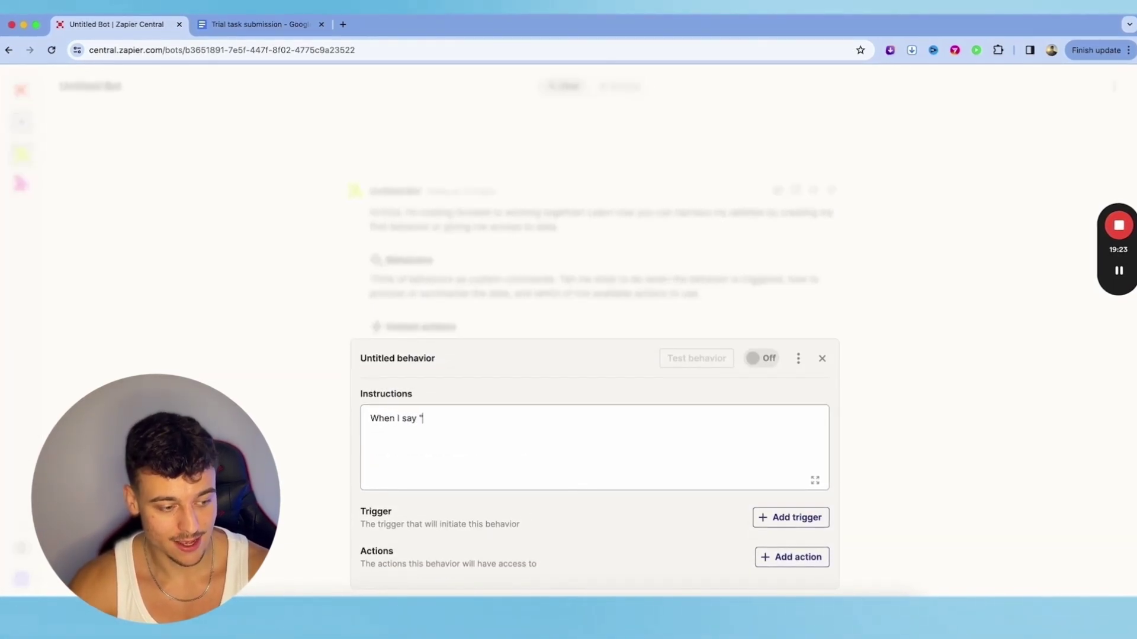
pyautogui.write('analyze the tas')
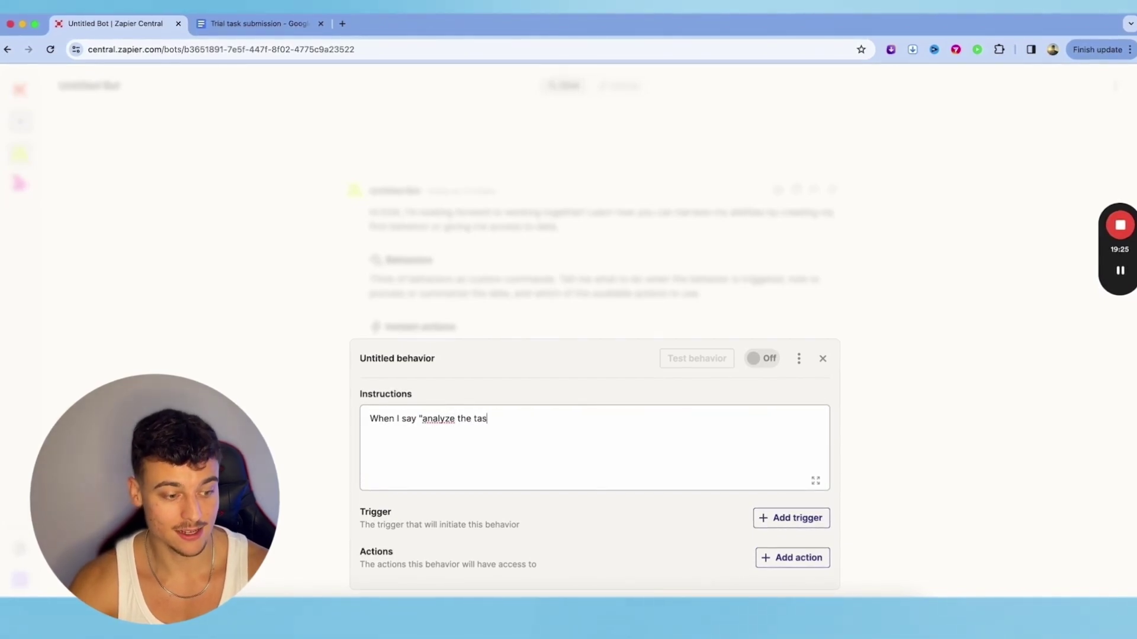
pyautogui.write('k" please check')
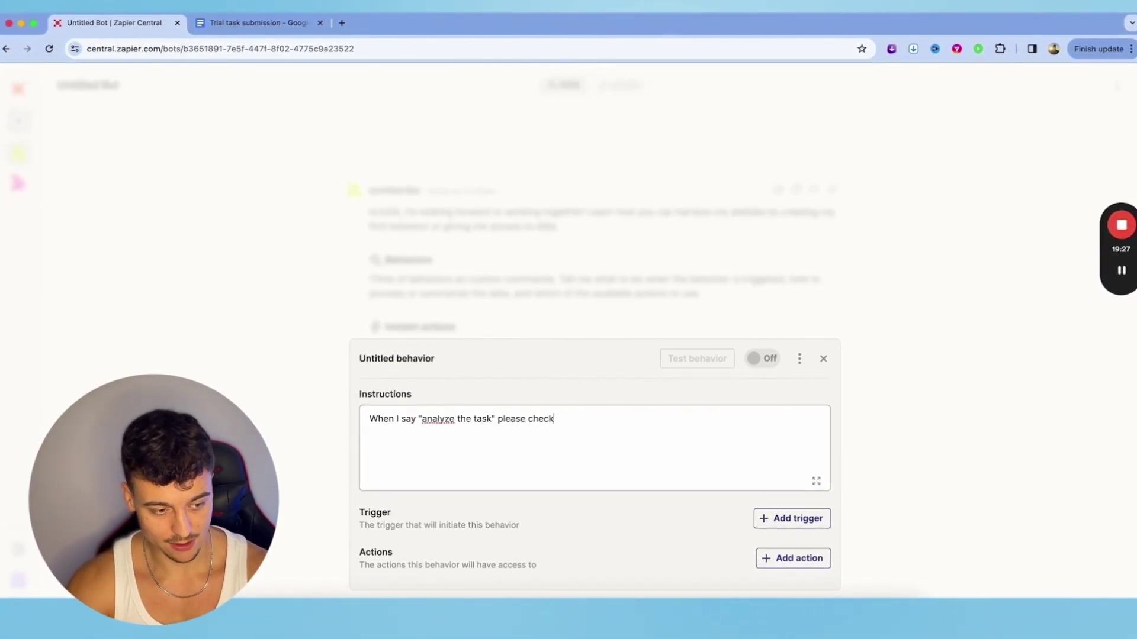
pyautogui.write(' the trial task provided t')
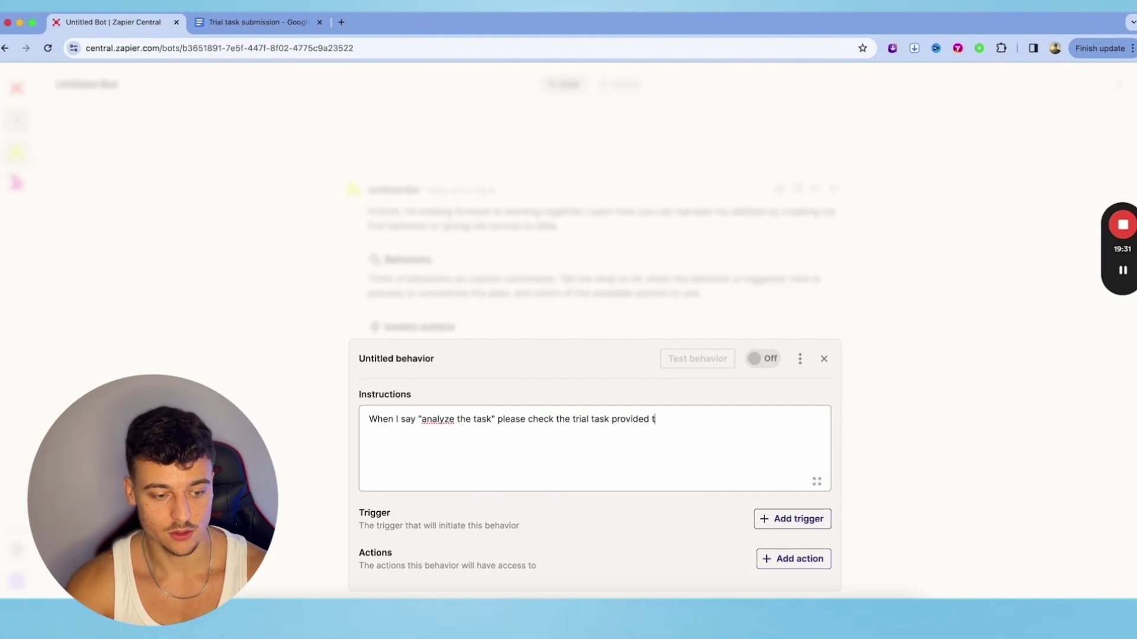
pyautogui.write('o you, and identify ')
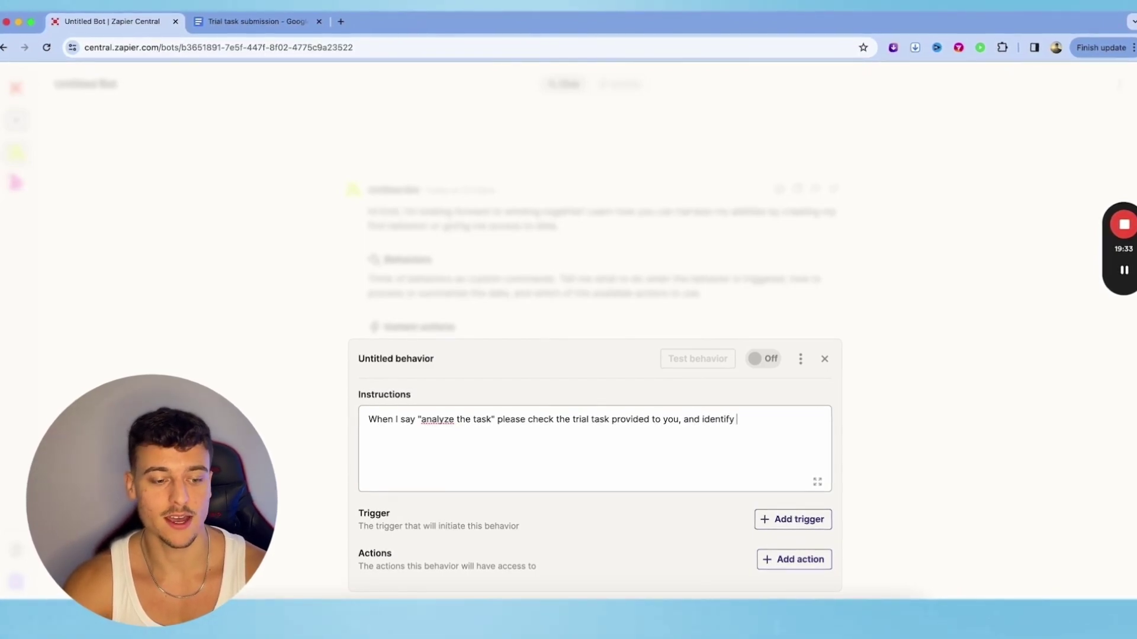
pyautogui.write('if the potential ')
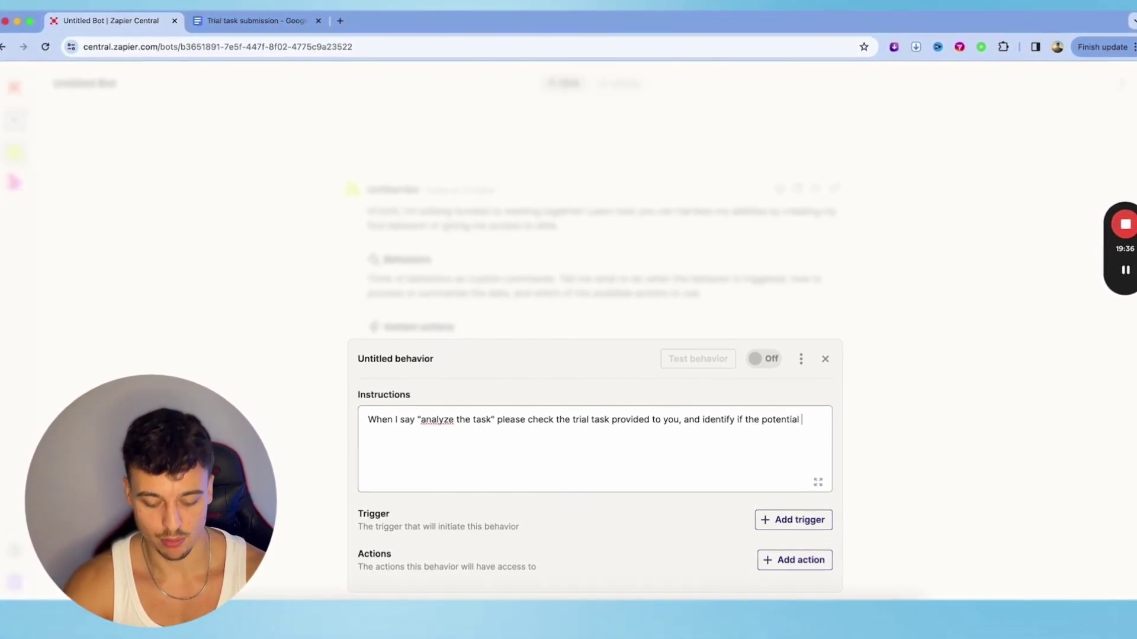
pyautogui.write('employee did a good j')
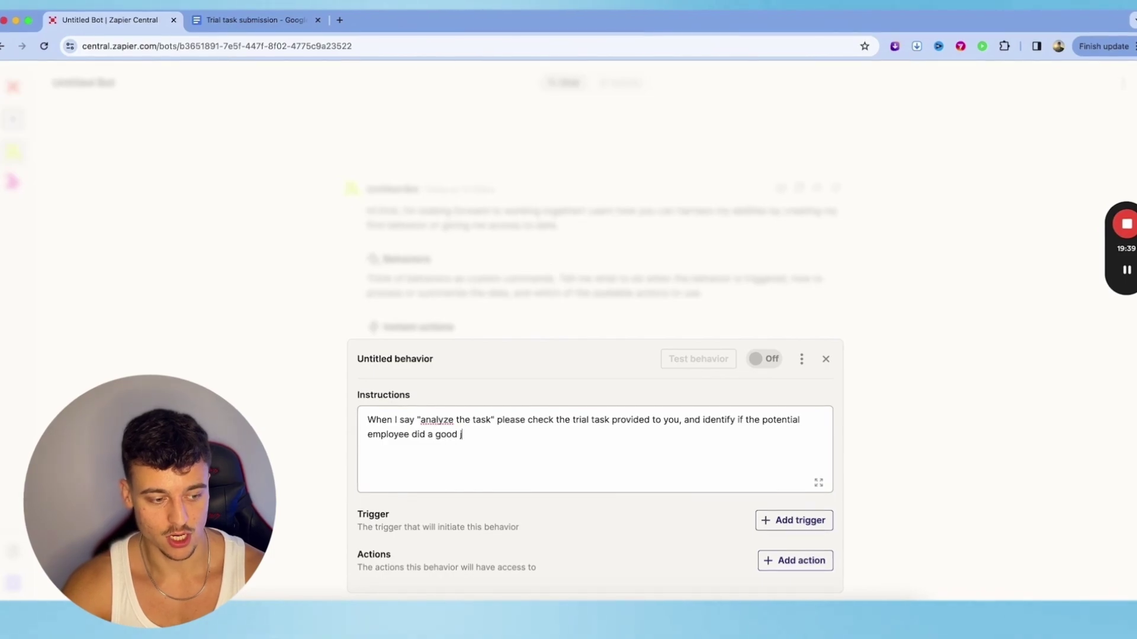
pyautogui.write('ob of compling the task.')
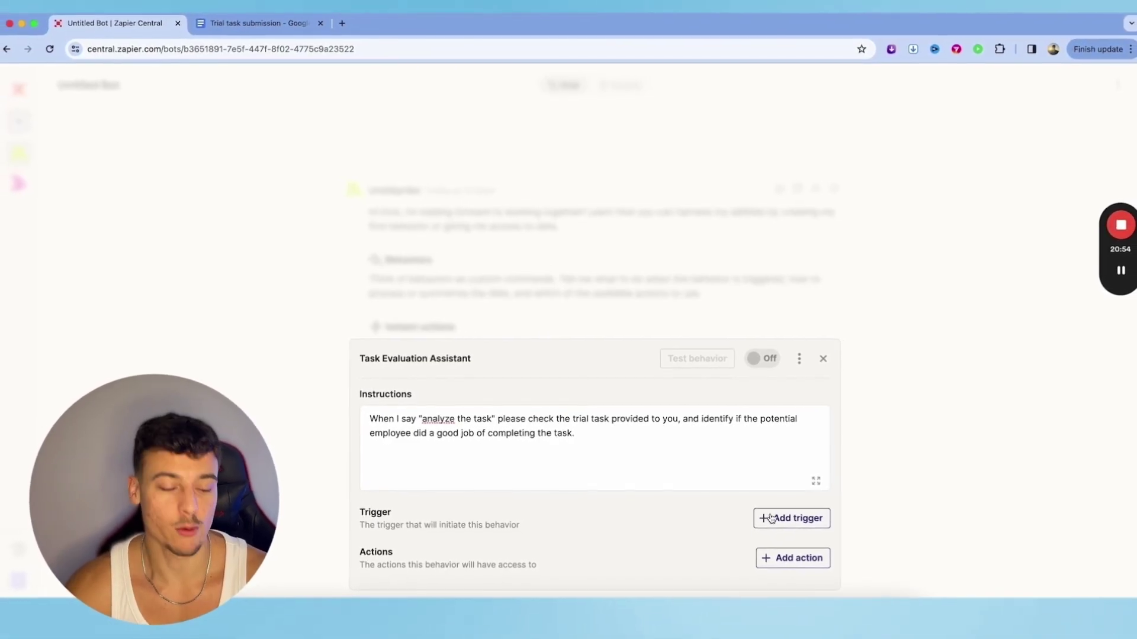
# Add a 'When I message the bot' trigger with the phrase 'Analyze the trial task'
pyautogui.click(794, 519)
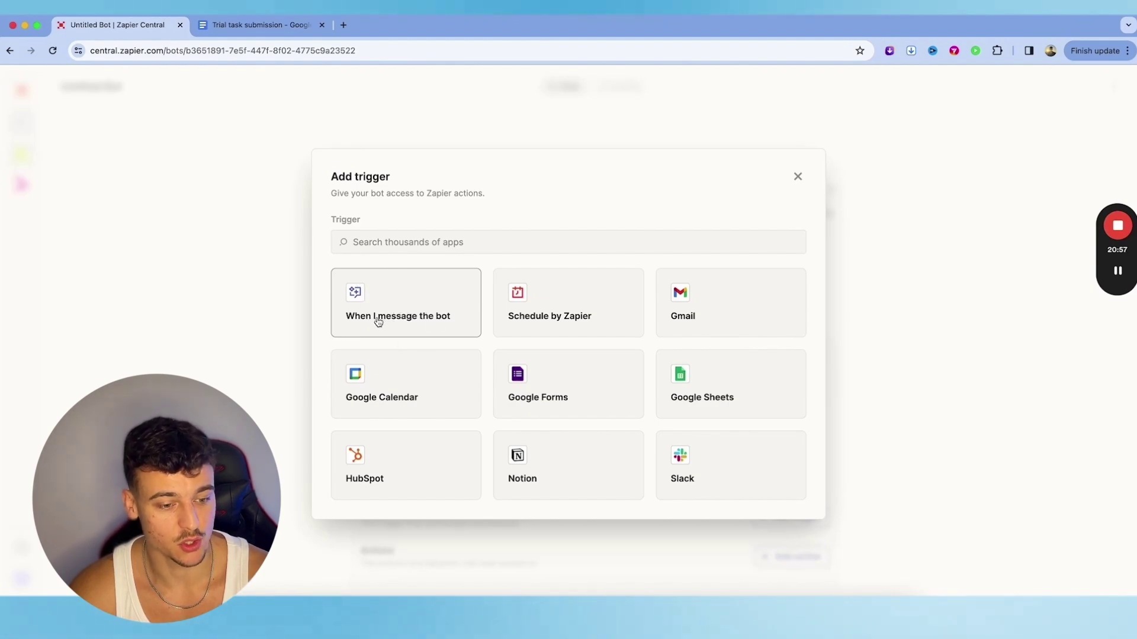
pyautogui.click(444, 315)
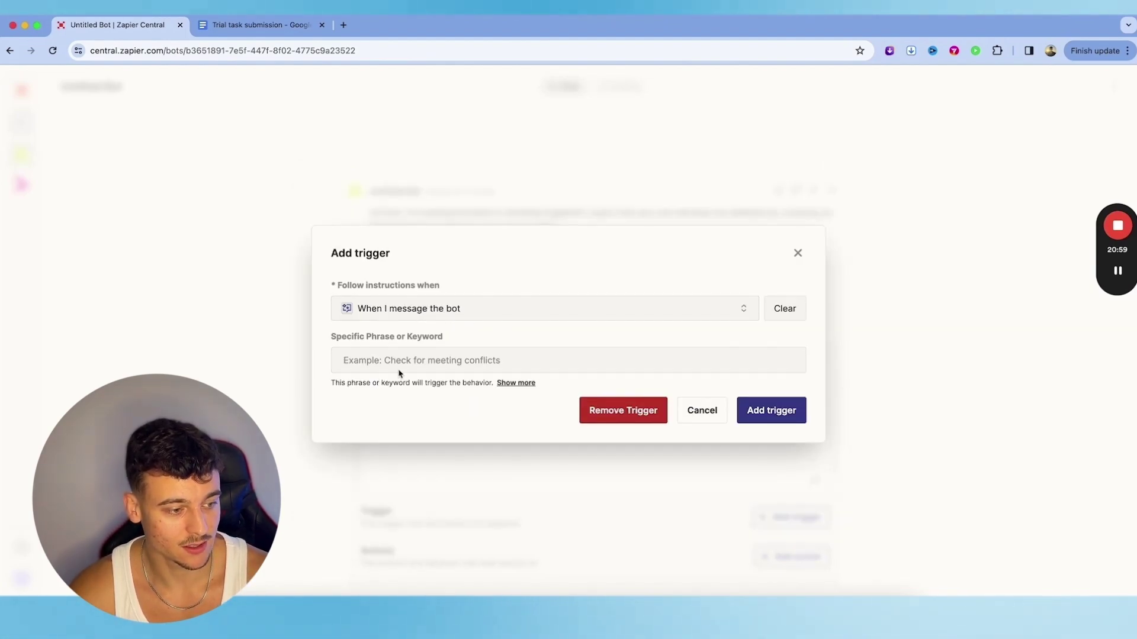
pyautogui.click(400, 368)
pyautogui.write('Ana')
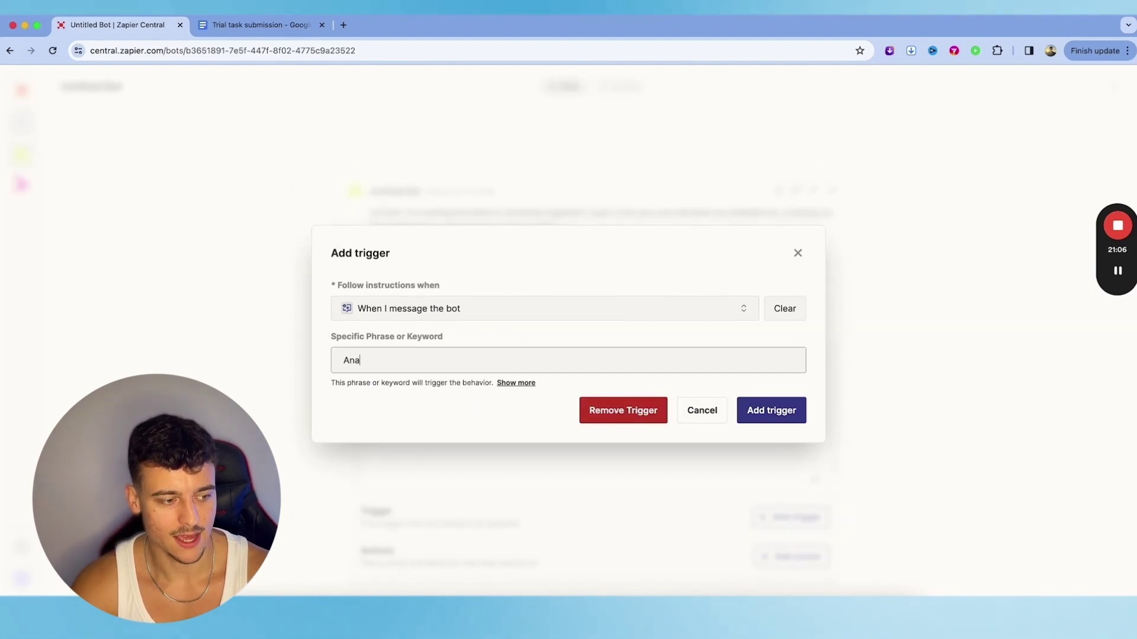
pyautogui.write('lyze the tri')
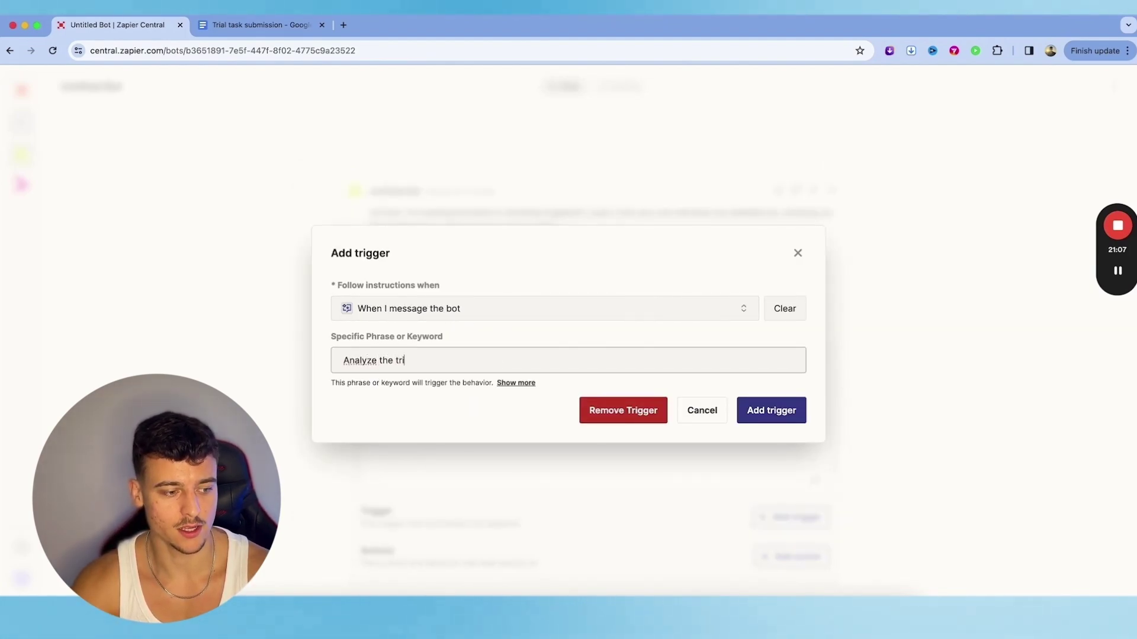
pyautogui.write('al task')
pyautogui.click(783, 415)
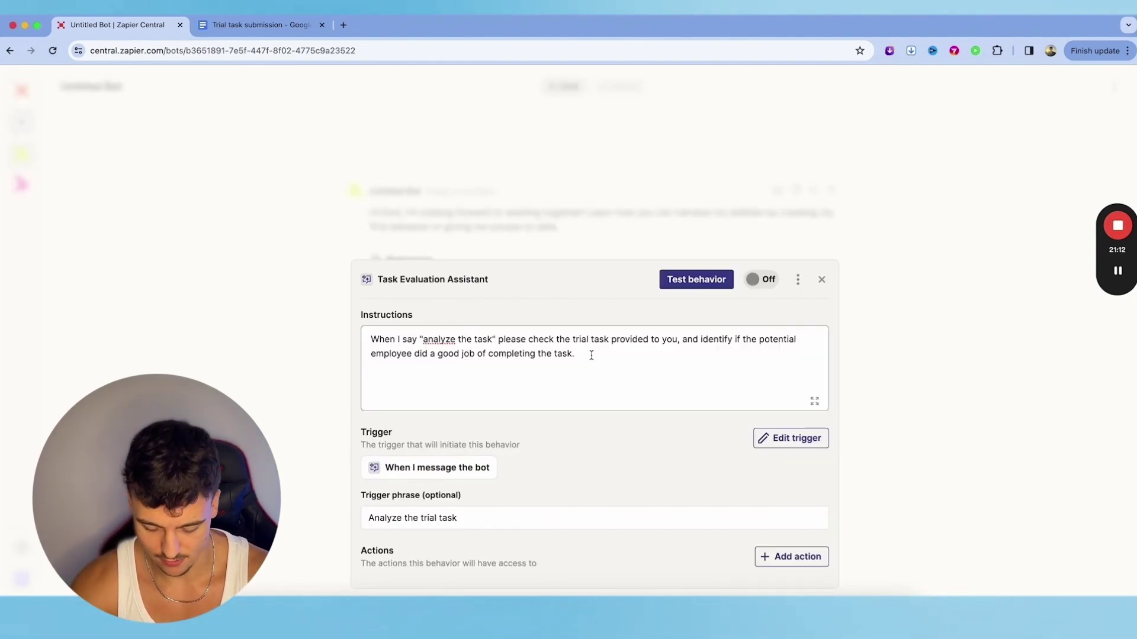
# Insert 'trial' into the quoted phrase in the behavior's instructions
pyautogui.click(473, 339)
pyautogui.write('trial')
pyautogui.moveTo(361, 563); pyautogui.dragTo(662, 568)
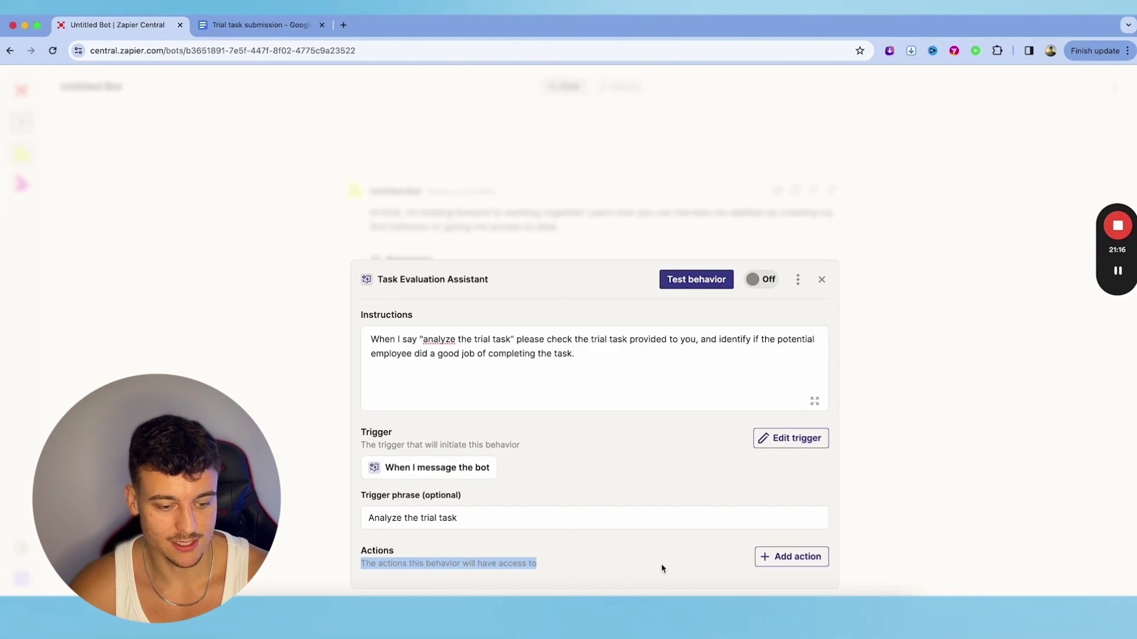
# Add a Notion Create Page action to the Task Evaluation Assistant behavior
pyautogui.click(793, 557)
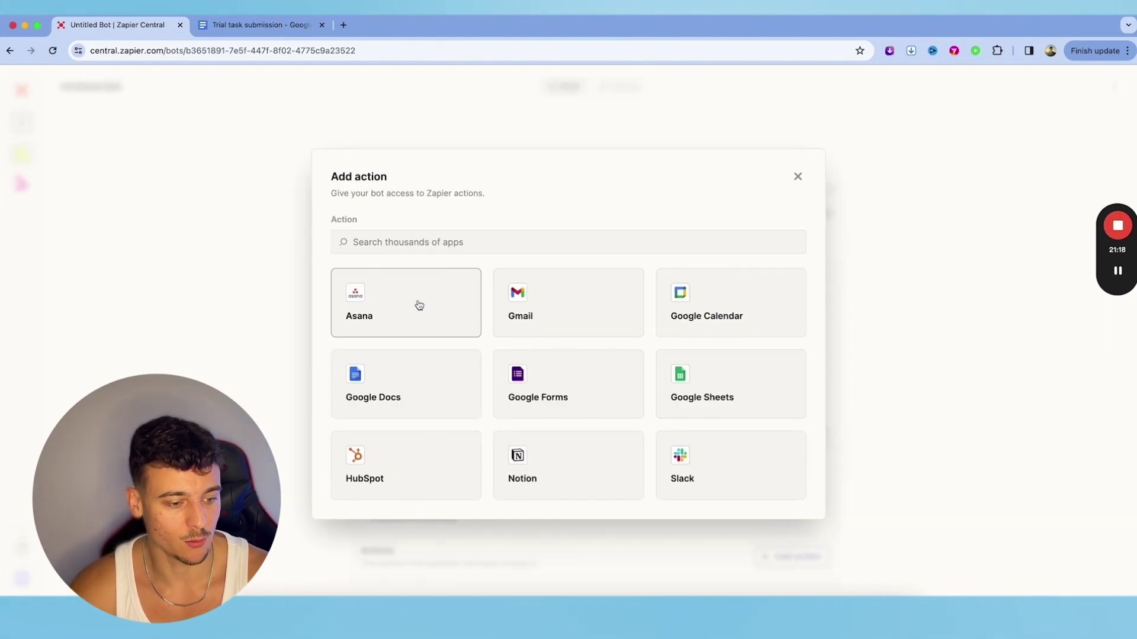
pyautogui.click(545, 475)
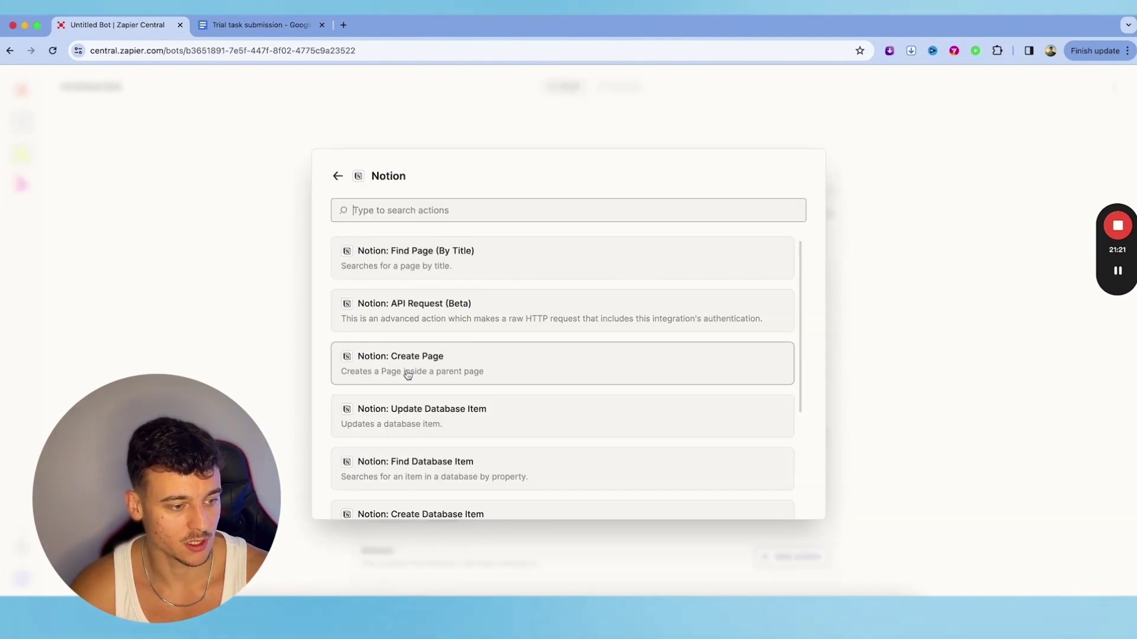
pyautogui.click(407, 374)
pyautogui.scroll(-3, 379, 426)
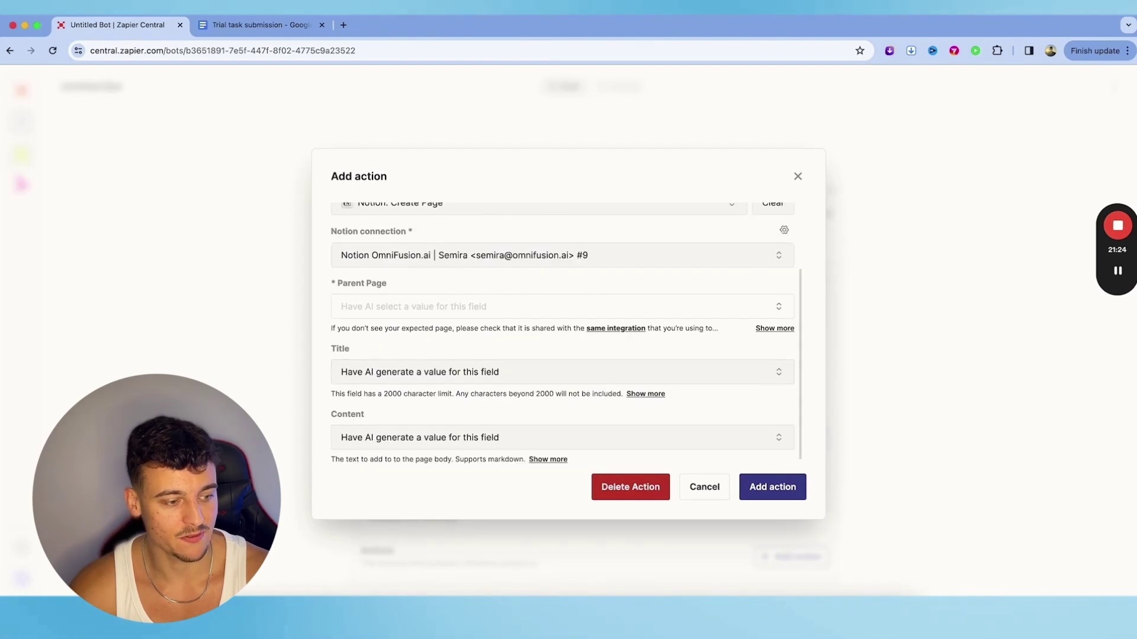
pyautogui.click(770, 487)
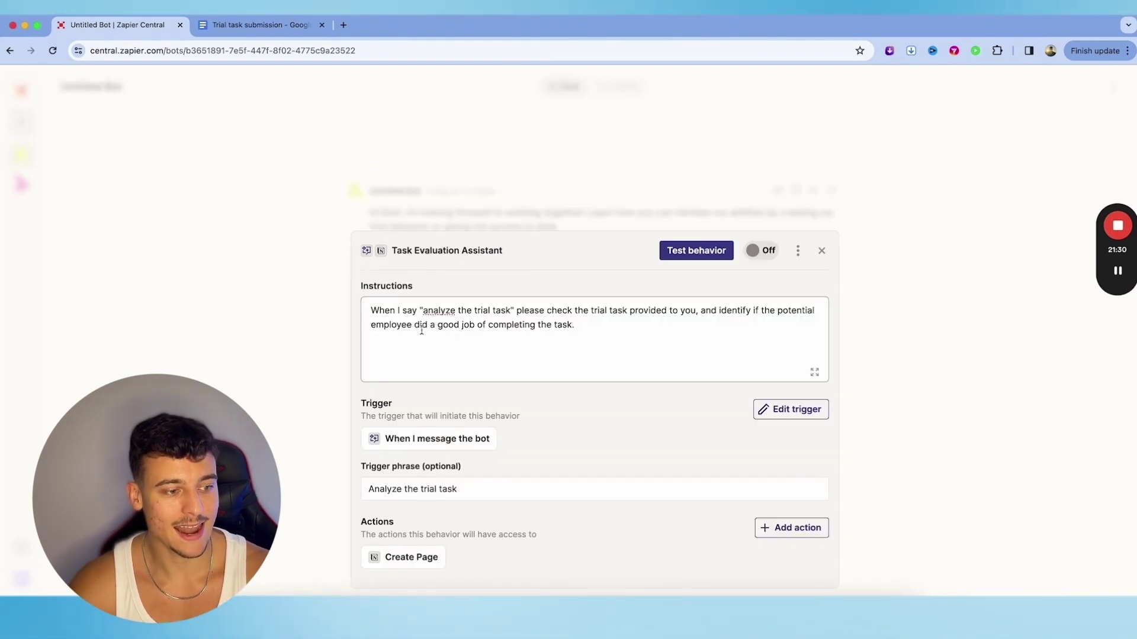
# Review the instruction text and trigger phrase, then switch the behavior On
pyautogui.moveTo(588, 328); pyautogui.dragTo(287, 288)
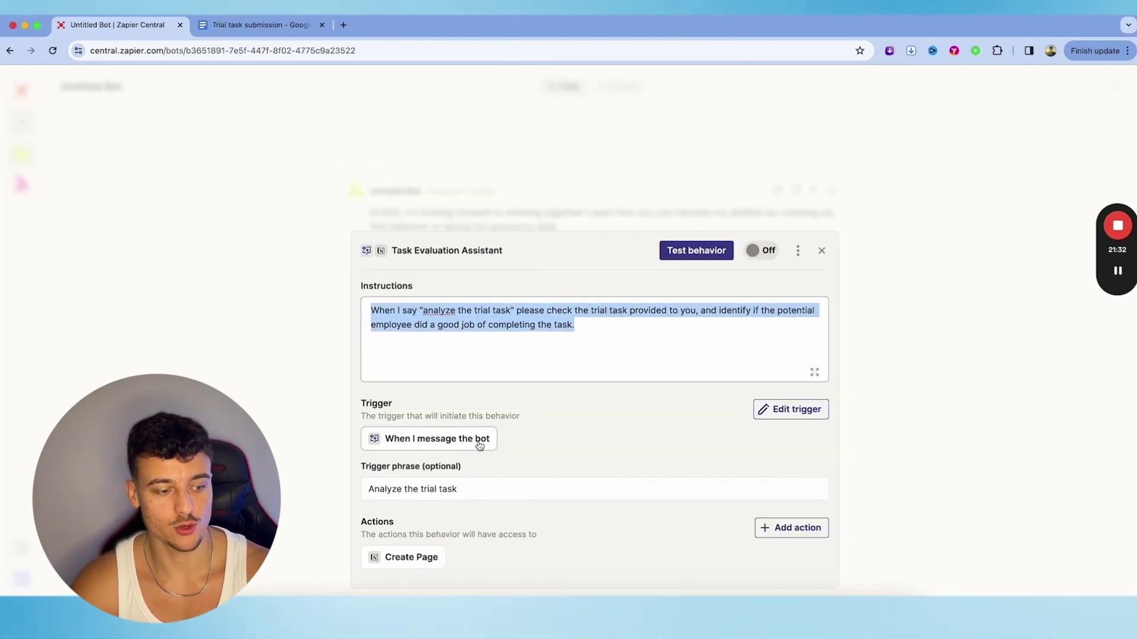
pyautogui.moveTo(459, 491); pyautogui.dragTo(412, 496)
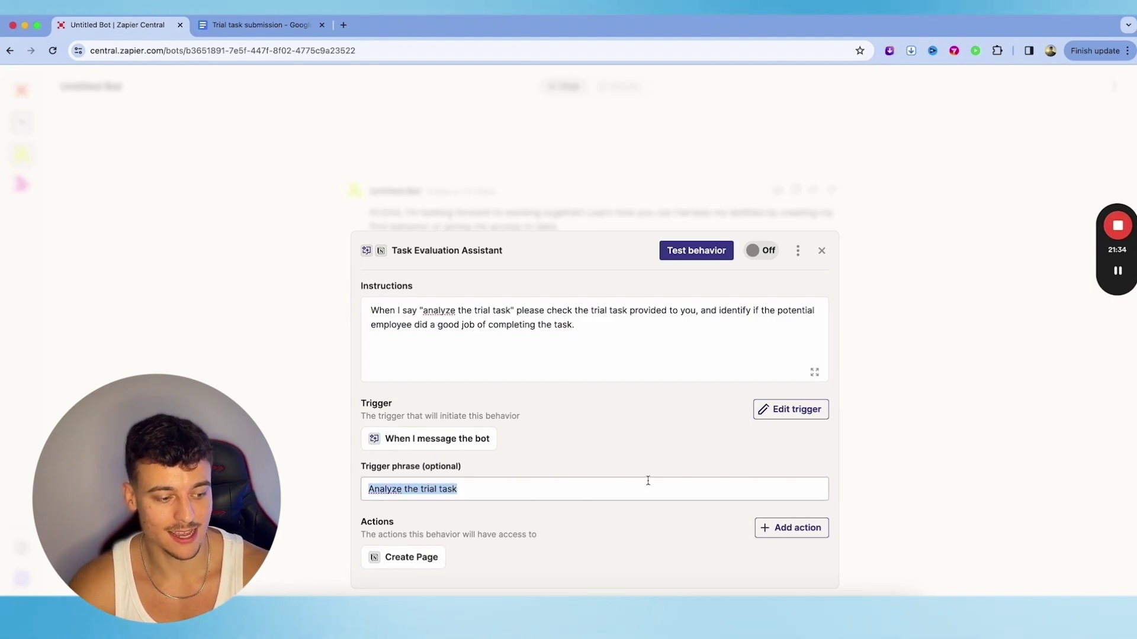
pyautogui.click(585, 506)
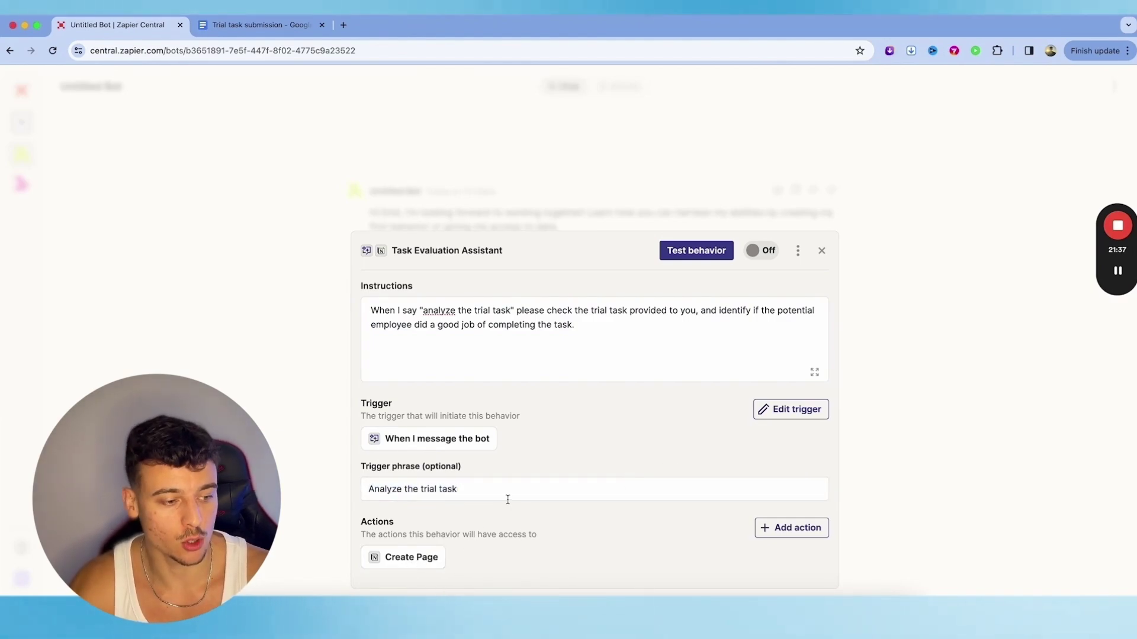
pyautogui.moveTo(624, 332); pyautogui.dragTo(363, 299)
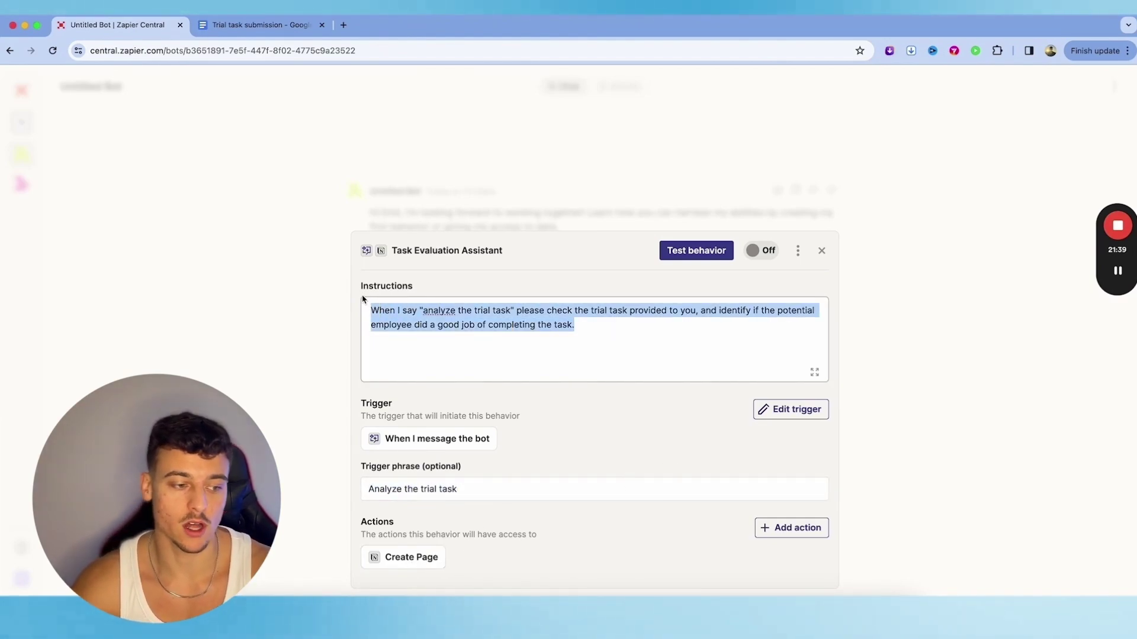
pyautogui.click(428, 325)
pyautogui.moveTo(585, 337); pyautogui.dragTo(348, 298)
pyautogui.click(630, 352)
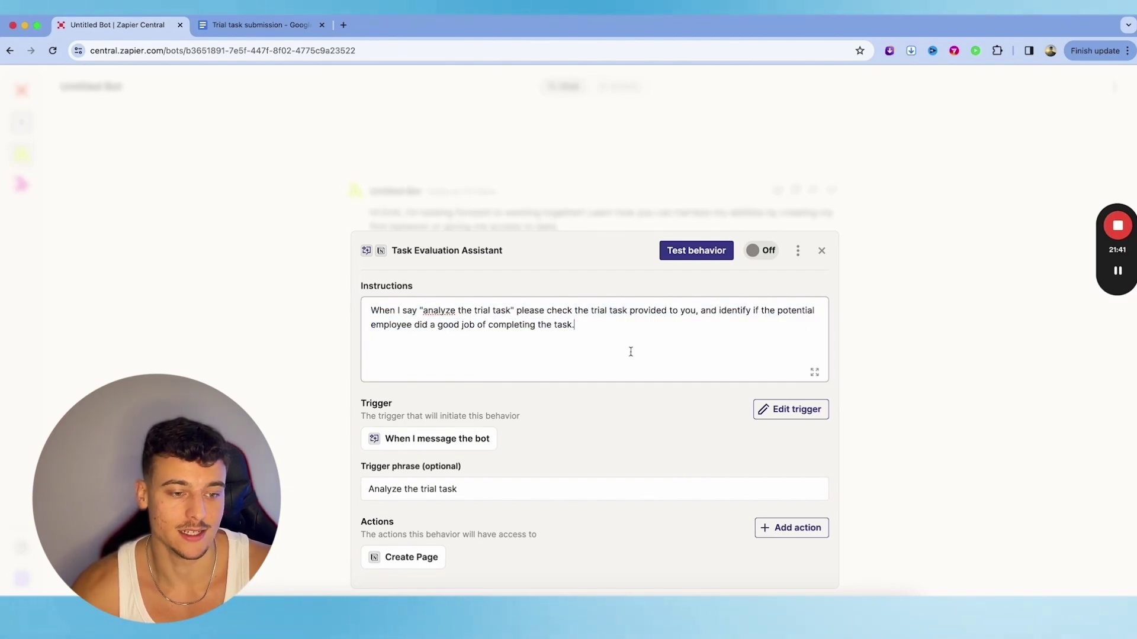
pyautogui.click(701, 252)
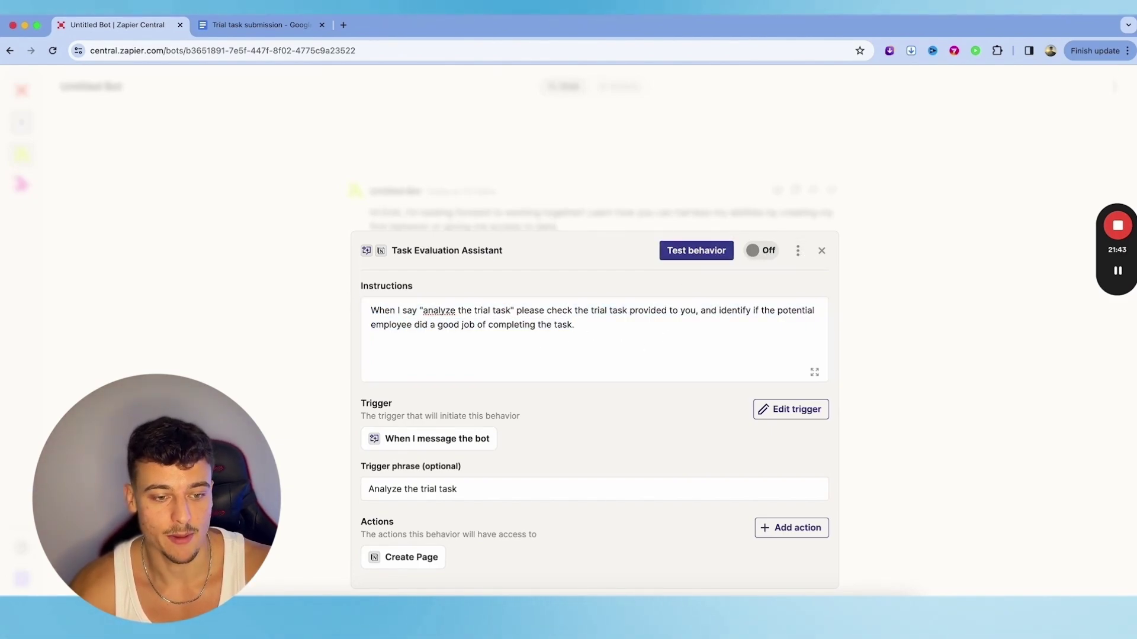
# Add the Trial task submission Google Doc as a data source and send 'Analyze the trial task'
pyautogui.click(822, 252)
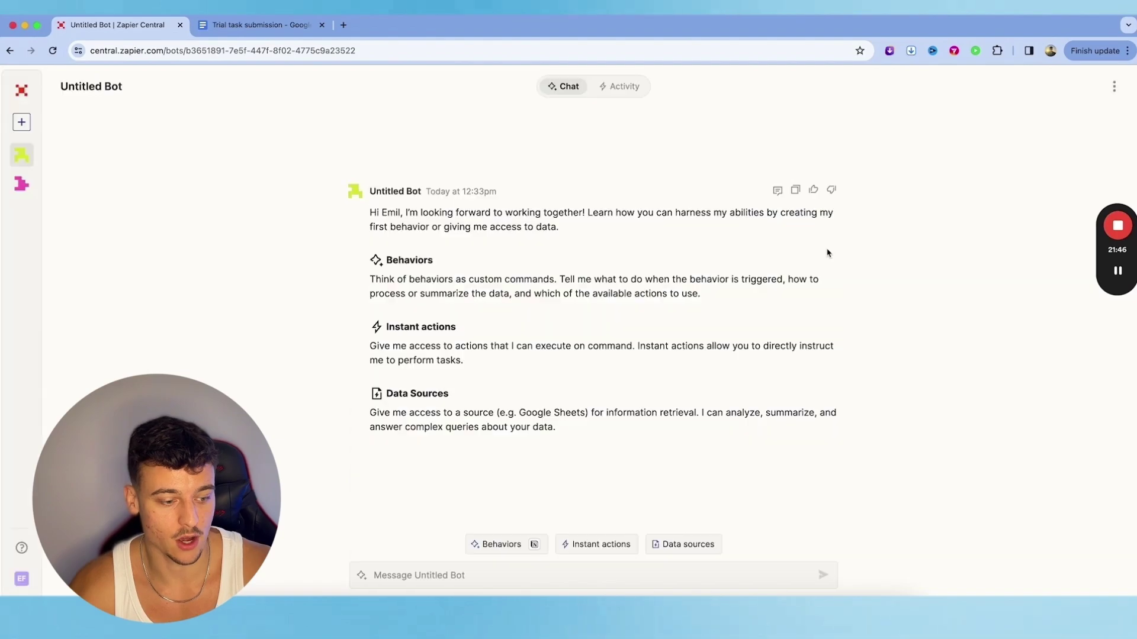
pyautogui.click(532, 511)
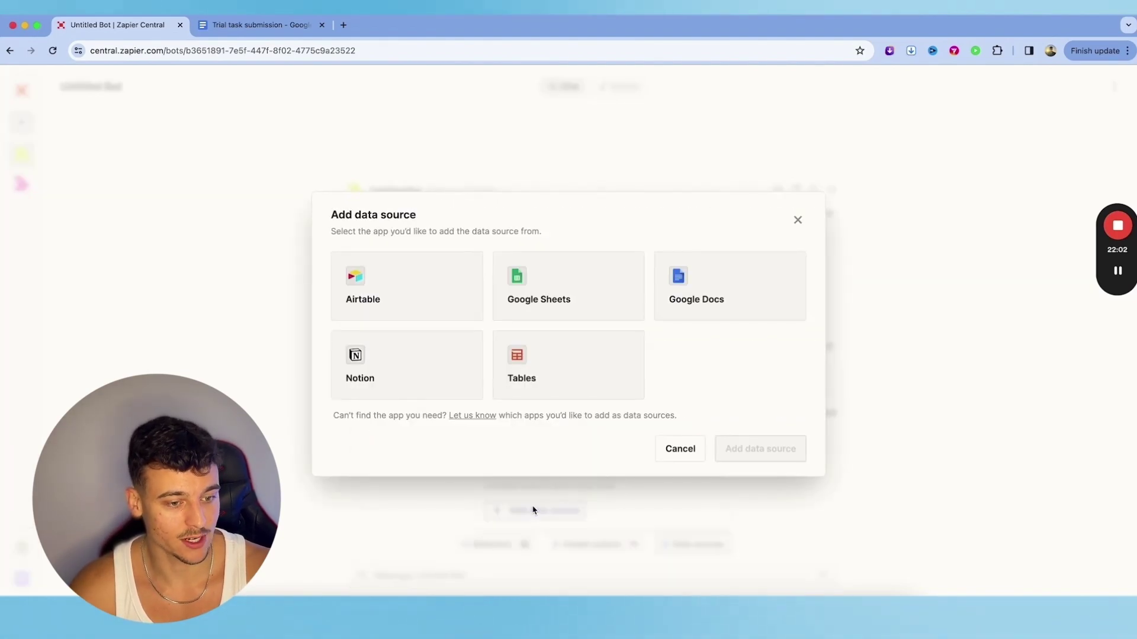
pyautogui.click(724, 301)
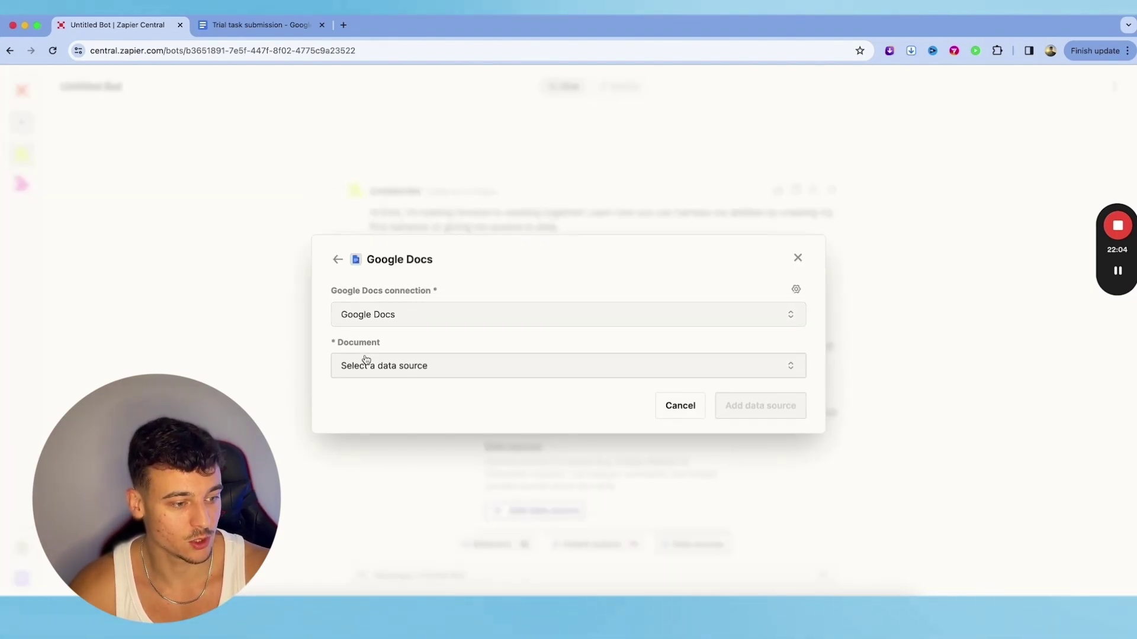
pyautogui.click(373, 366)
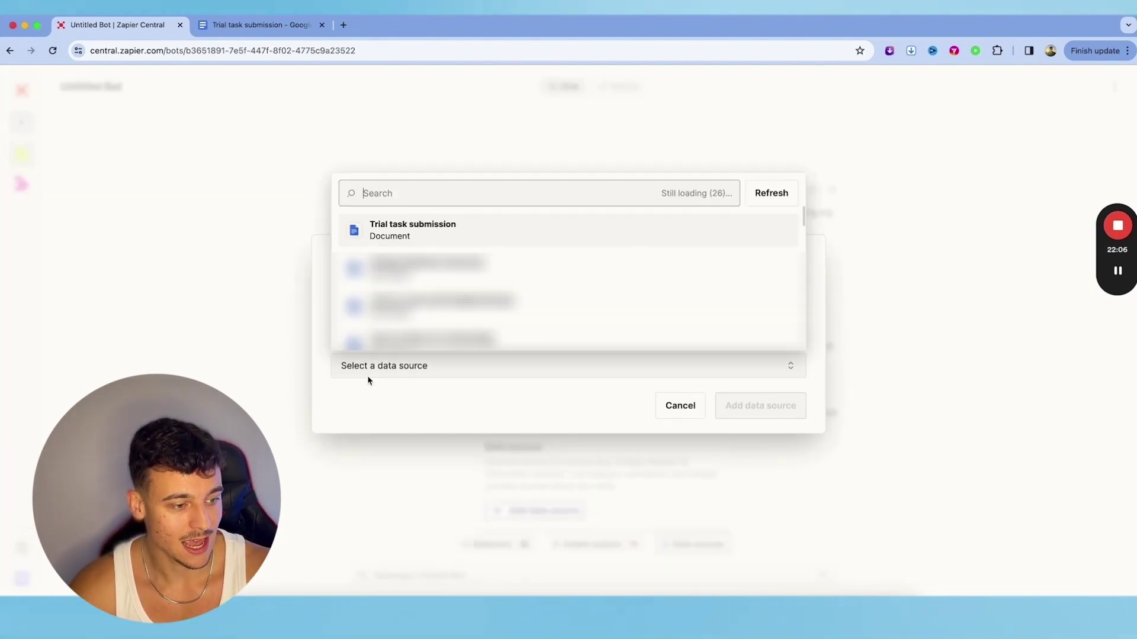
pyautogui.click(415, 236)
pyautogui.click(774, 411)
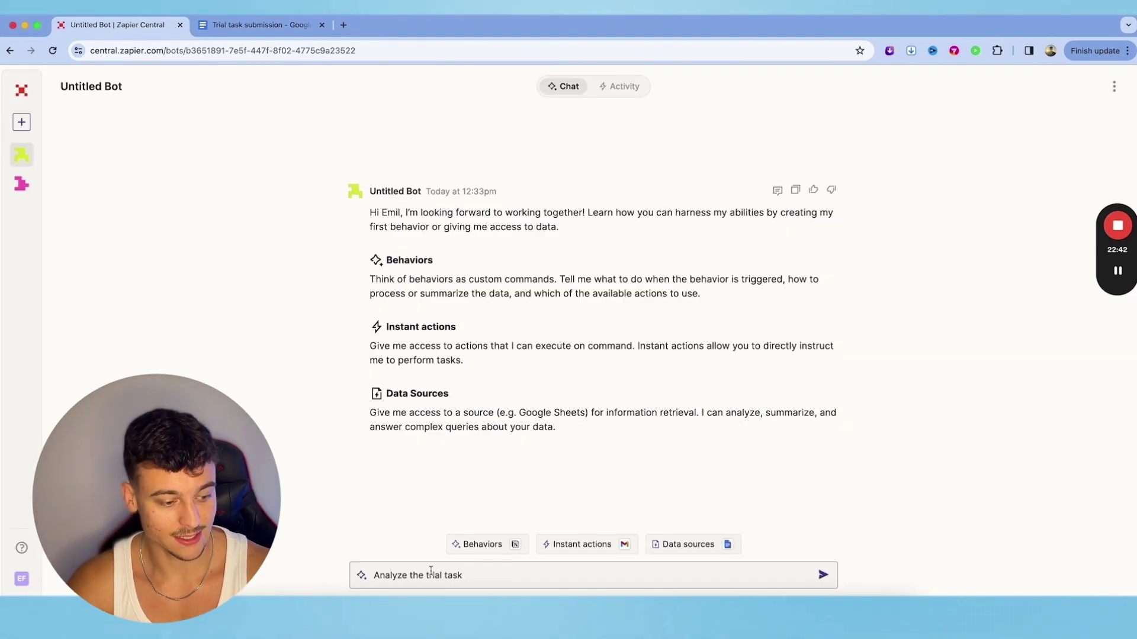
pyautogui.press('Return')
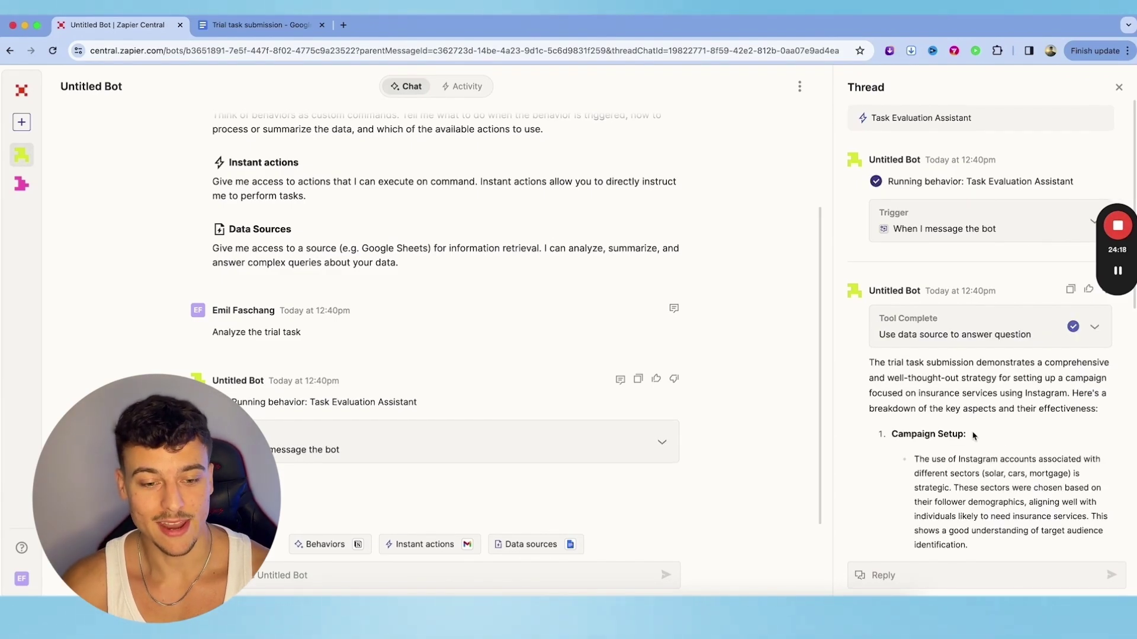
# Scroll through the bot's evaluation thread and select its concluding 'excellent job' verdict
pyautogui.scroll(-3, 938, 418)
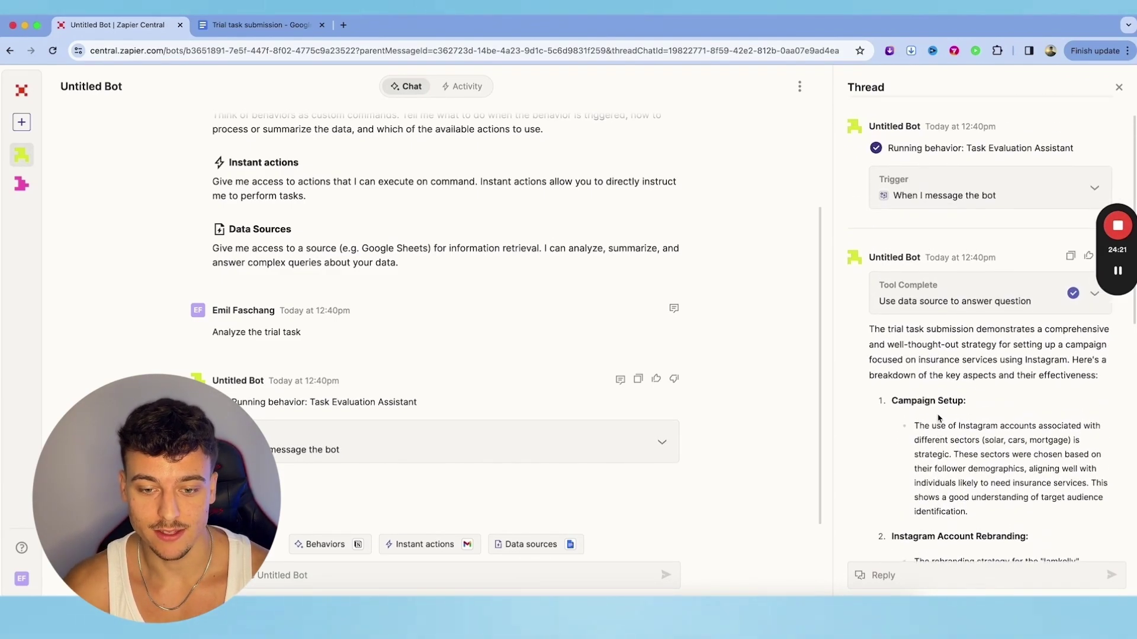
pyautogui.scroll(-3, 1005, 458)
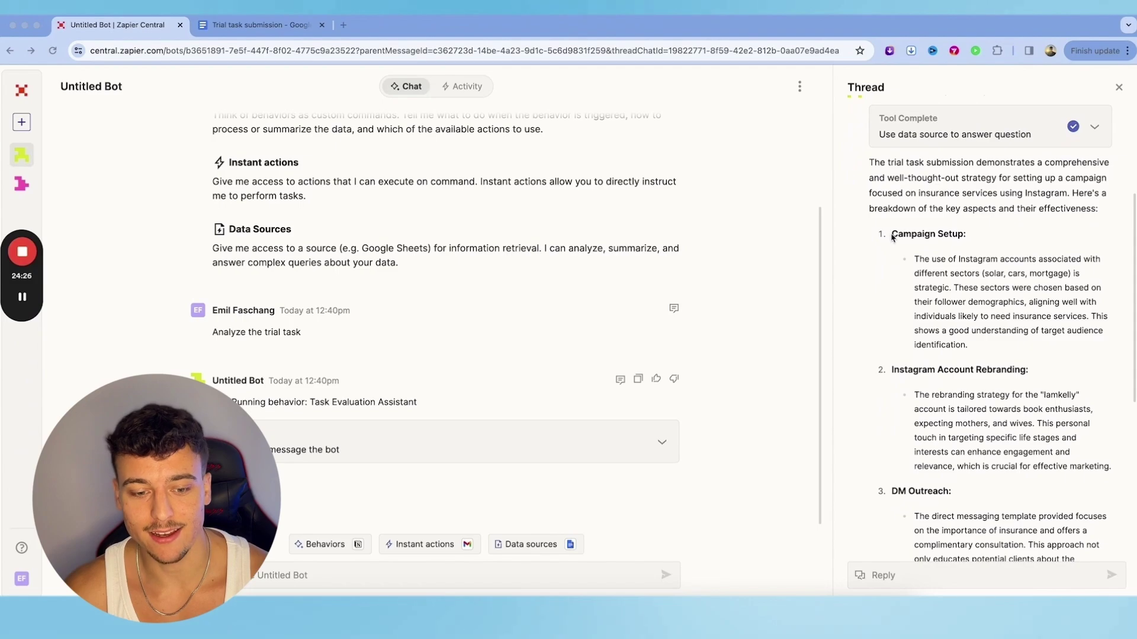
pyautogui.scroll(-3, 880, 371)
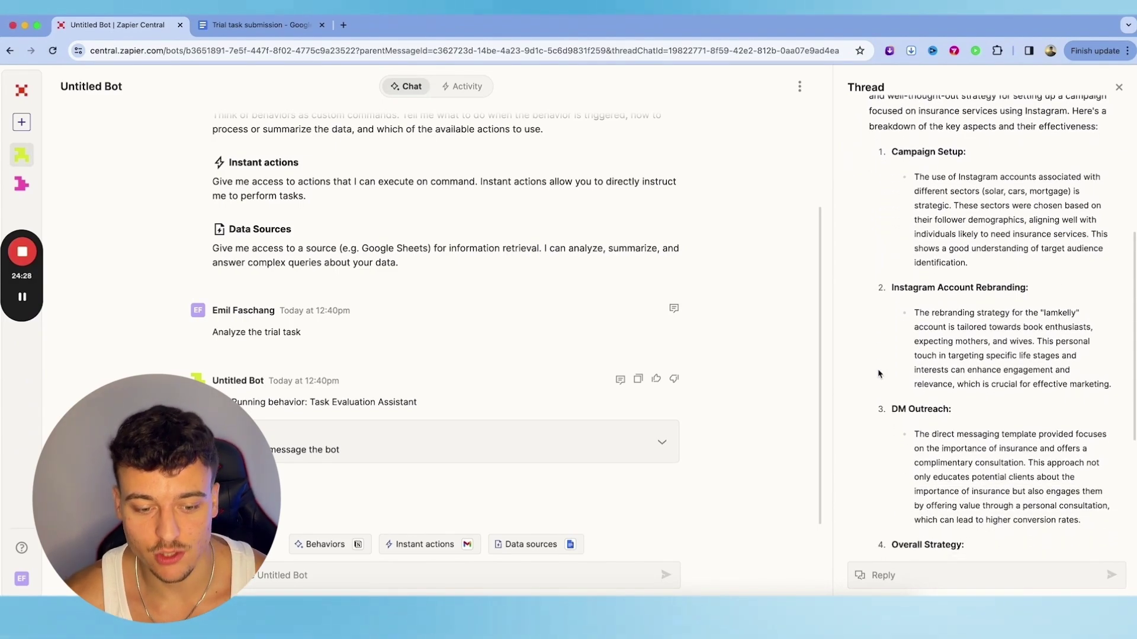
pyautogui.scroll(-5, 949, 489)
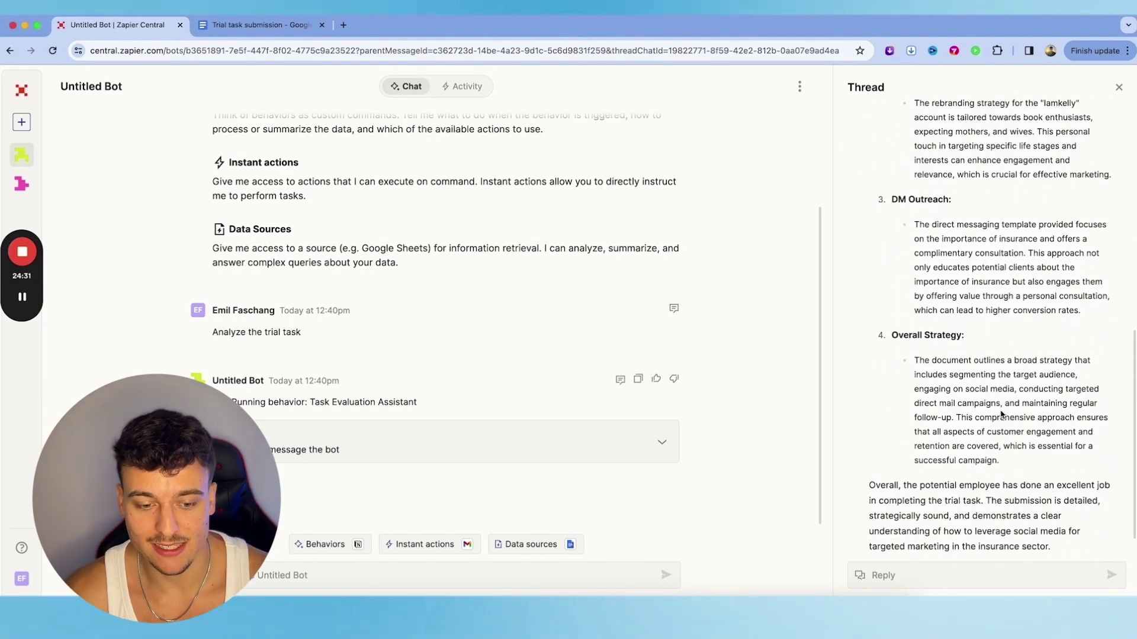
pyautogui.scroll(-1, 1012, 442)
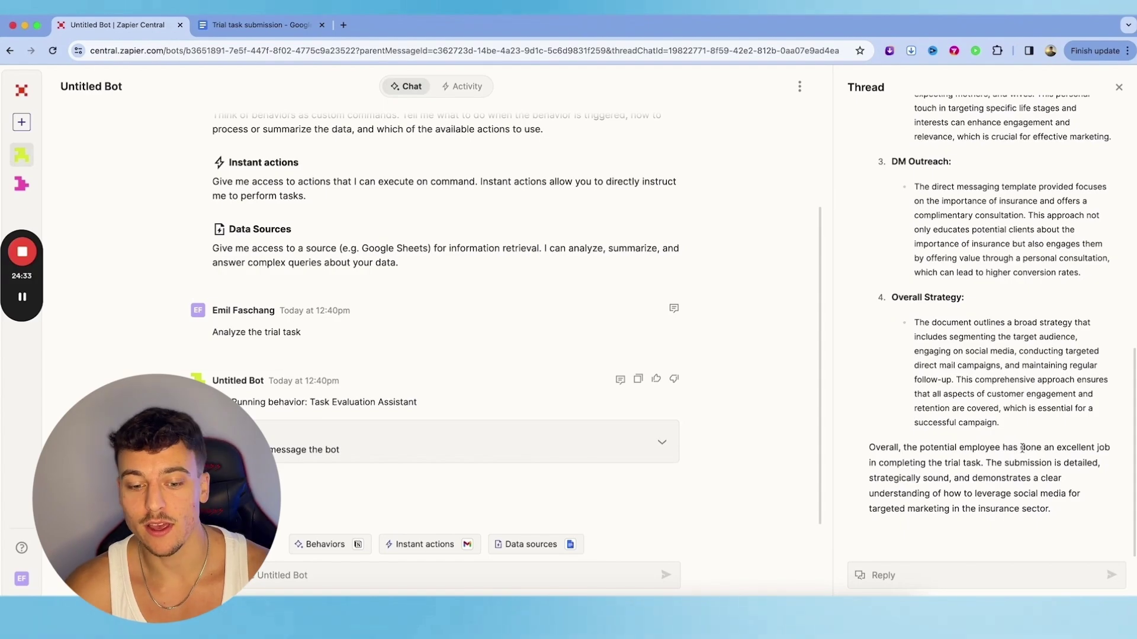
pyautogui.moveTo(869, 449); pyautogui.dragTo(1065, 524)
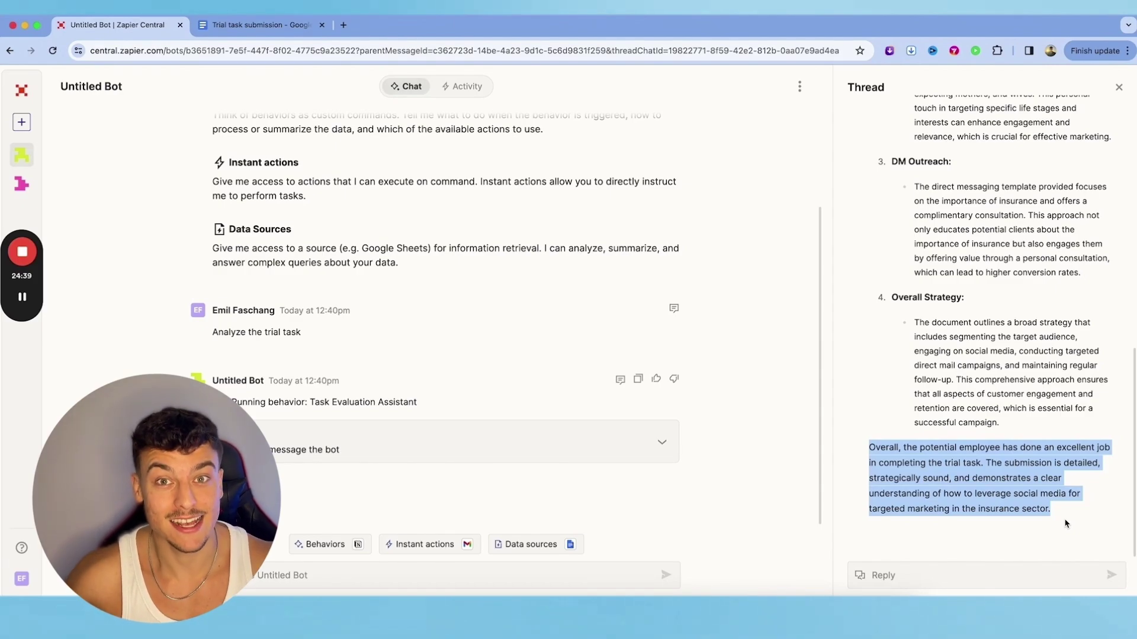
# Open the Task Evaluation Assistant behavior for editing
pyautogui.click(325, 544)
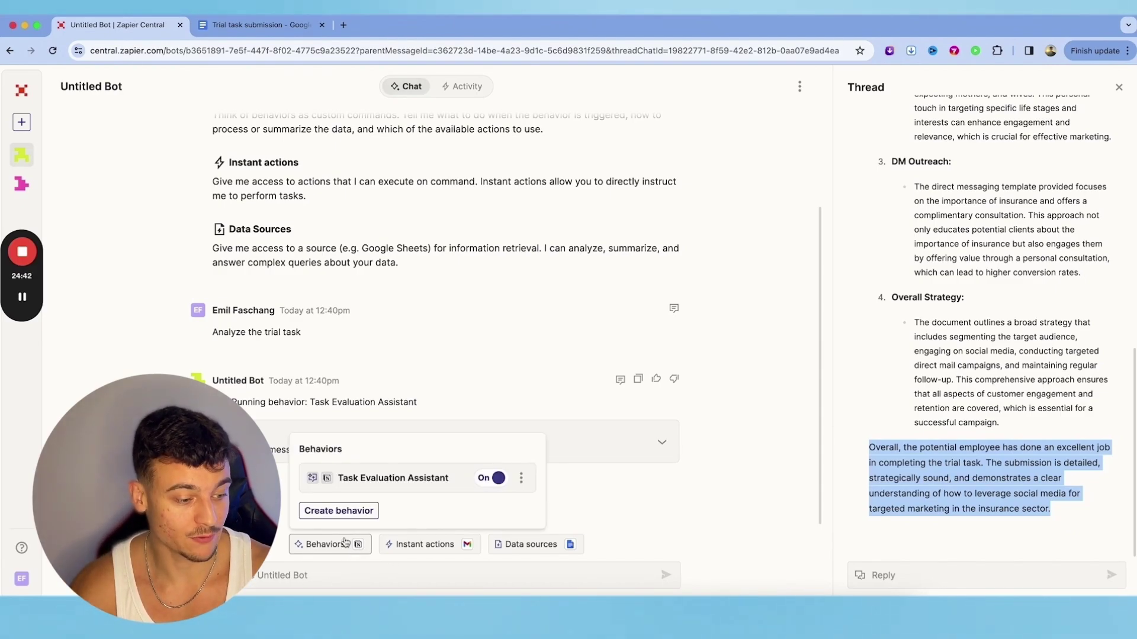
pyautogui.click(522, 479)
pyautogui.click(426, 478)
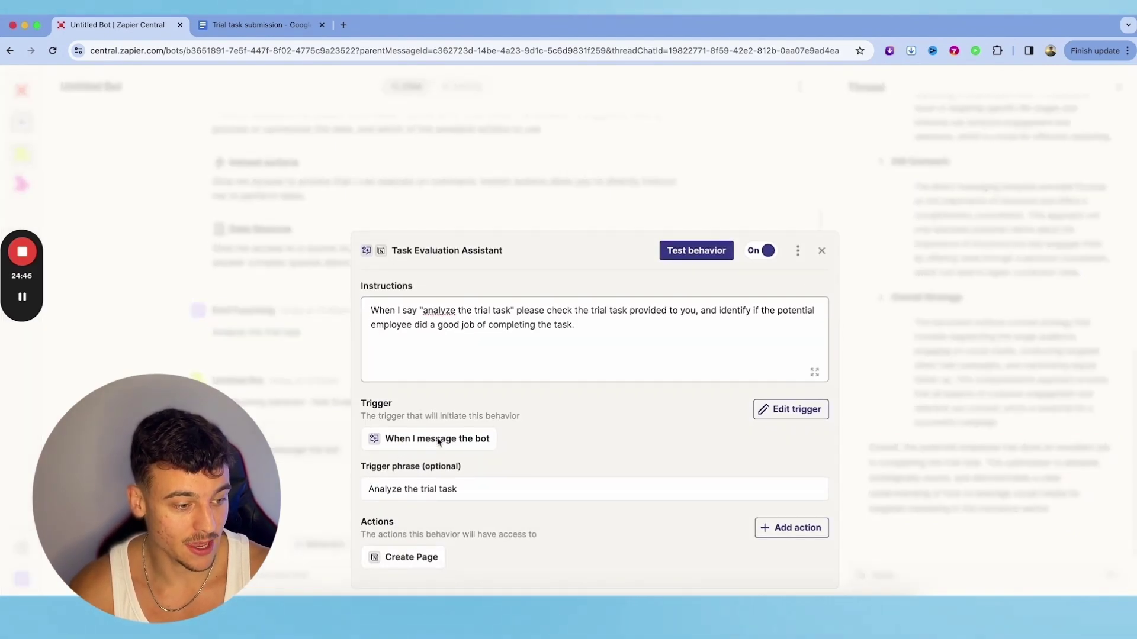
pyautogui.moveTo(606, 335); pyautogui.dragTo(240, 308)
# Append placeholder lines 'The trial task was X.' and 'A good submission would include X Y Z', then close
pyautogui.click(696, 347)
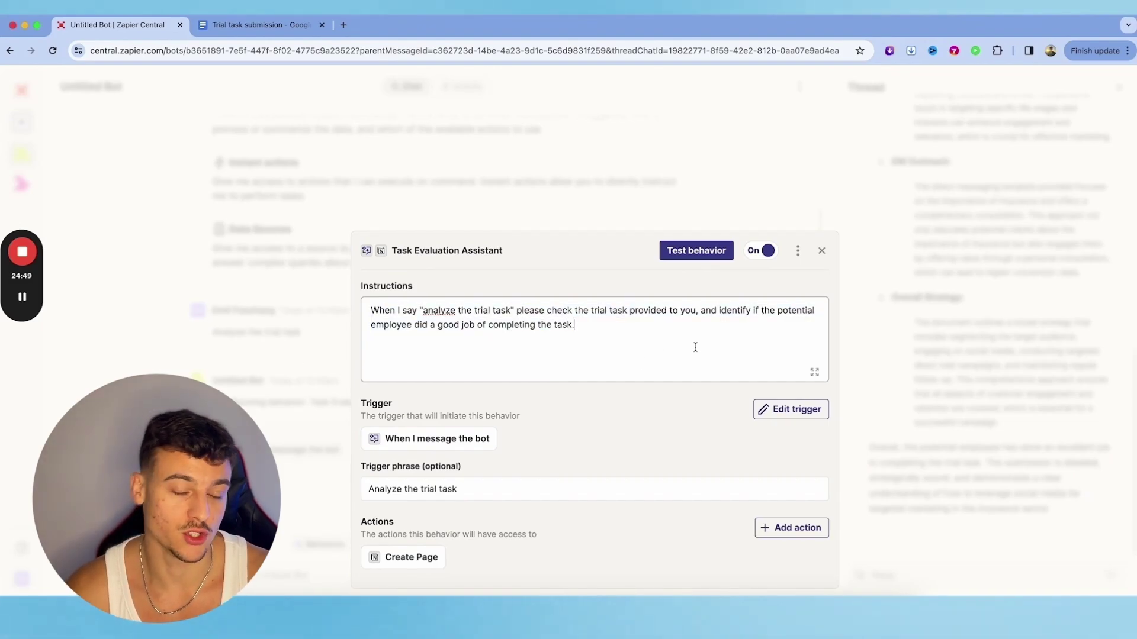
pyautogui.press('Return')
pyautogui.press('Return')
pyautogui.write('The trial task was X.')
pyautogui.press('Return')
pyautogui.press('Return')
pyautogui.write('A good sub')
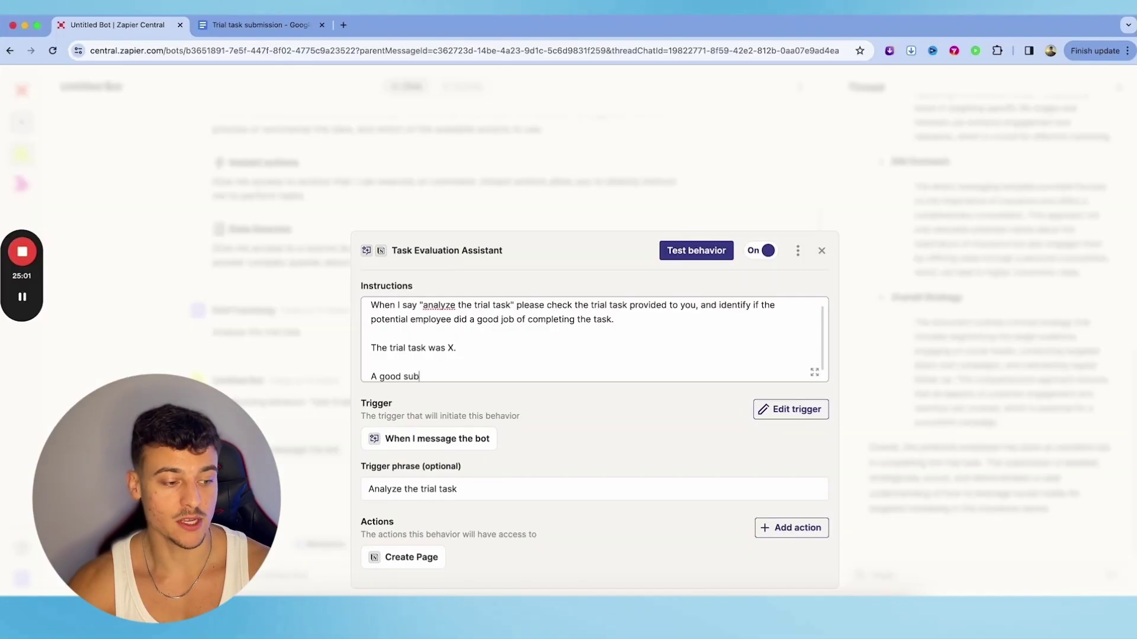
pyautogui.write('mission would include X ')
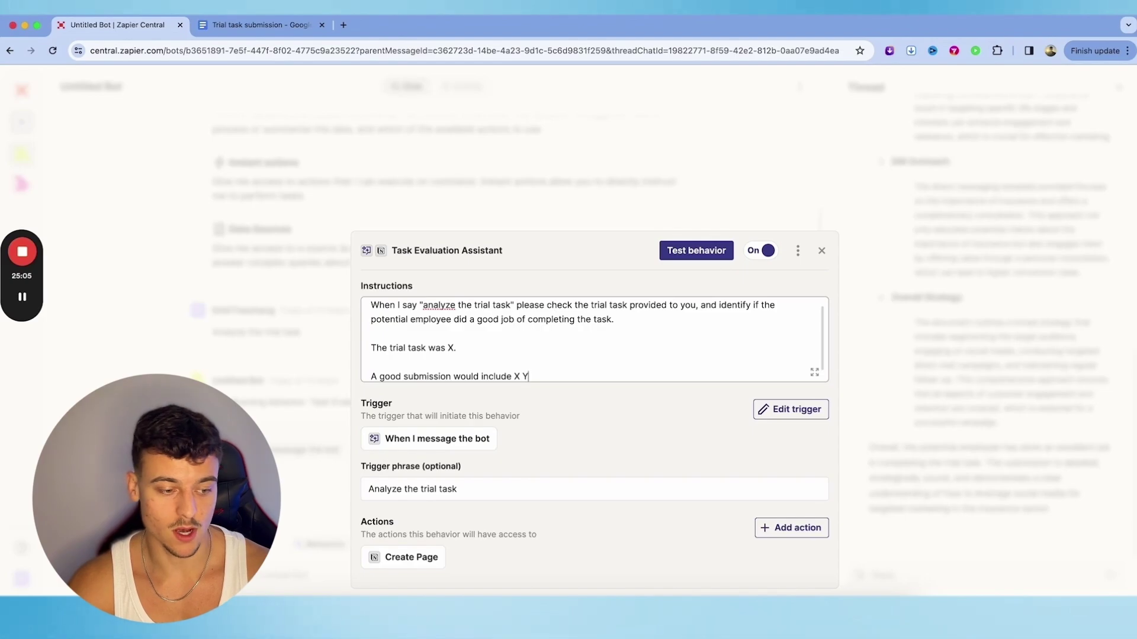
pyautogui.write('Y Z')
pyautogui.press('Return')
pyautogui.press('Return')
pyautogui.write('A bad')
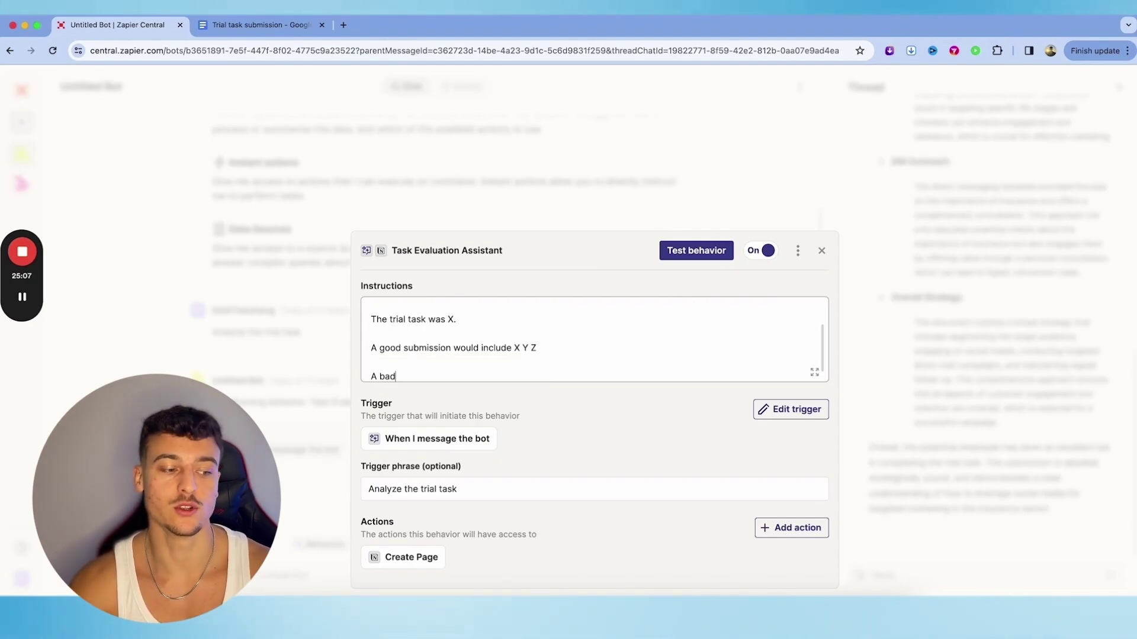
pyautogui.click(822, 250)
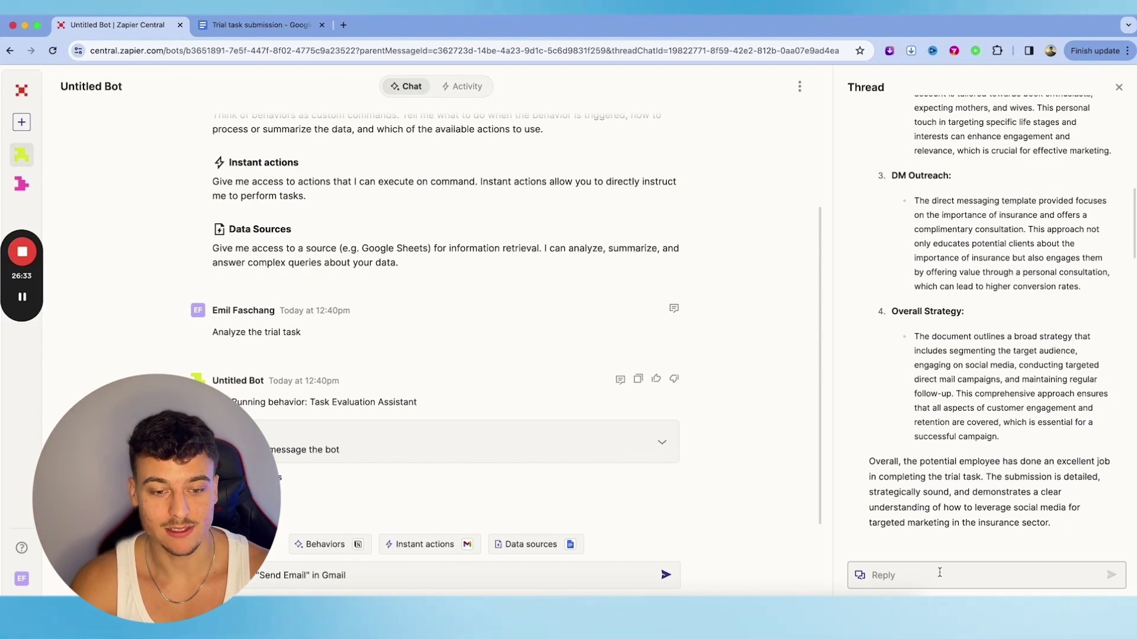
# Ask the bot to 'create a page in notion with this information' and open the resulting page
pyautogui.write('create a page in not')
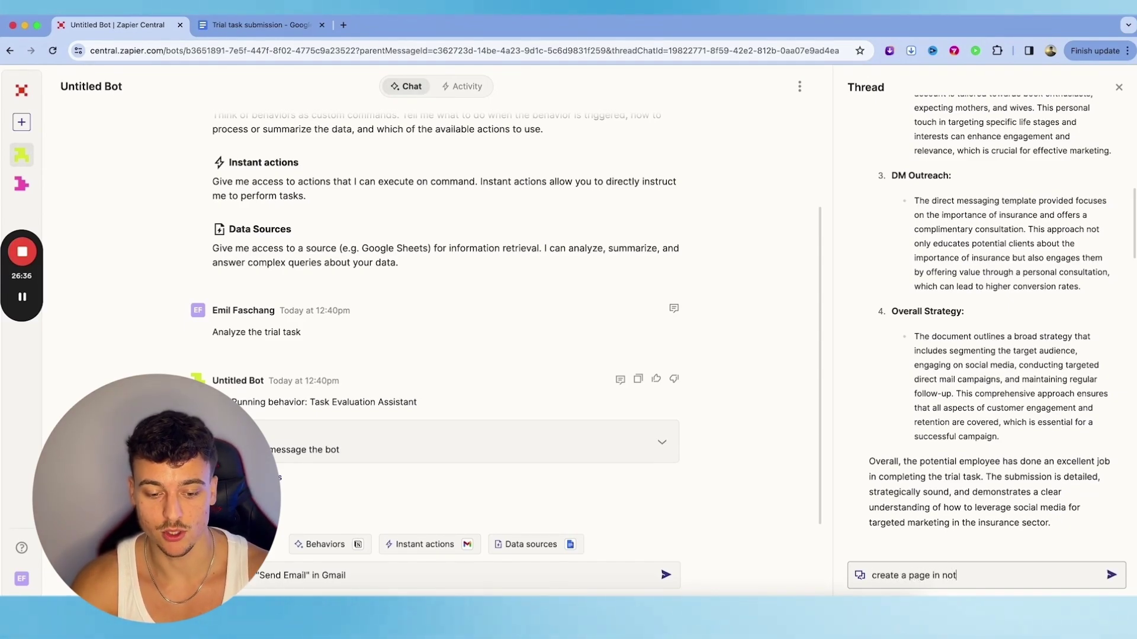
pyautogui.write('ion with this informa')
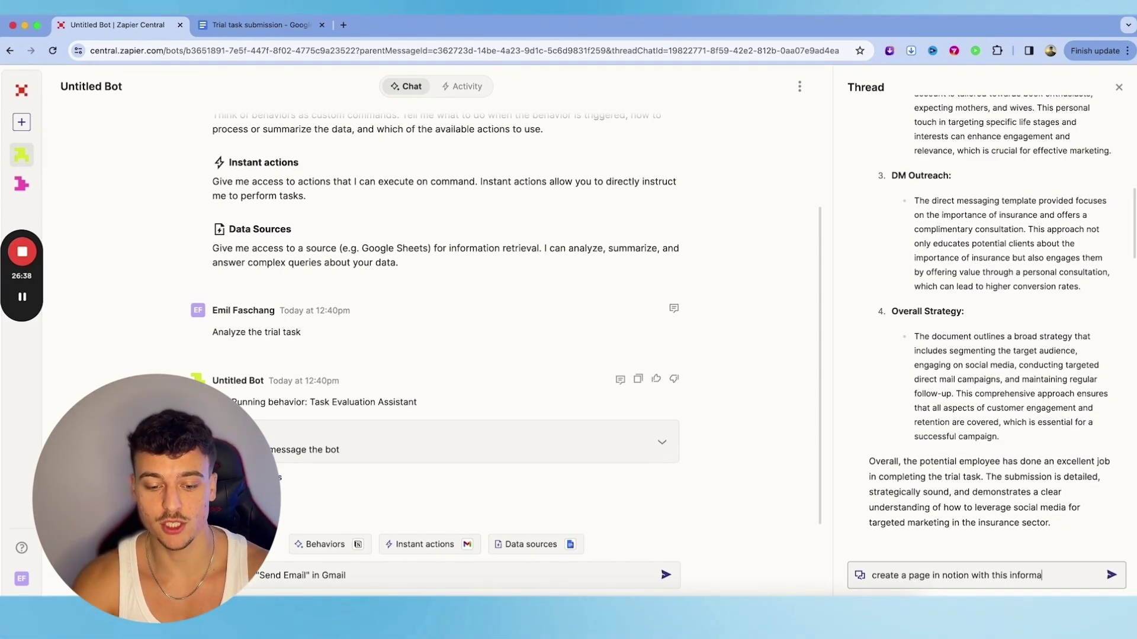
pyautogui.write('tion')
pyautogui.press('Return')
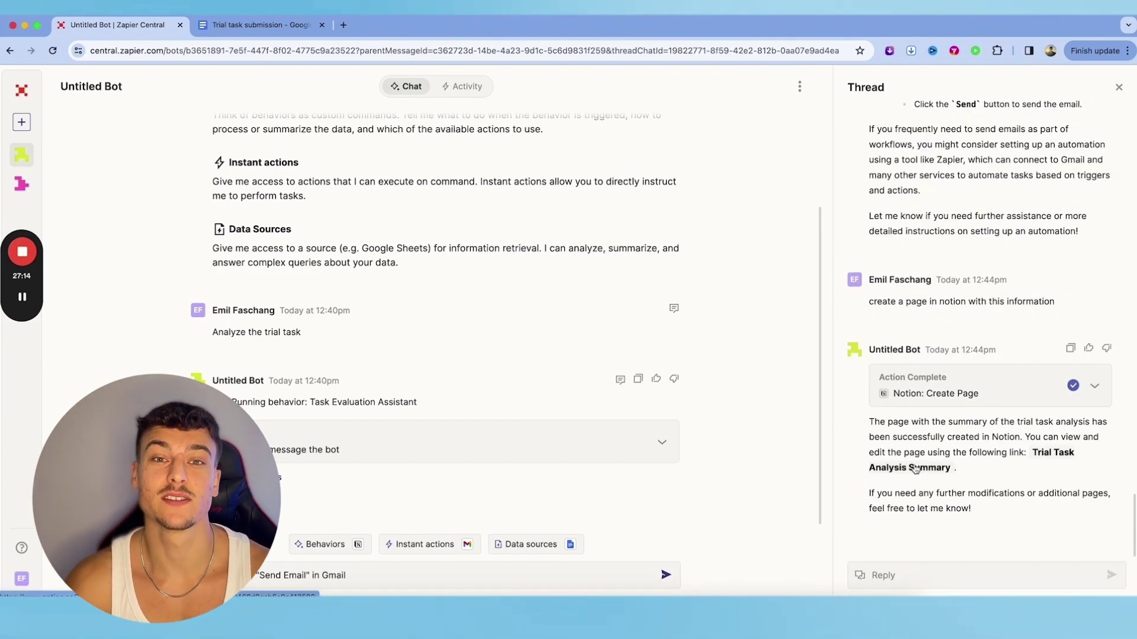
pyautogui.click(914, 468)
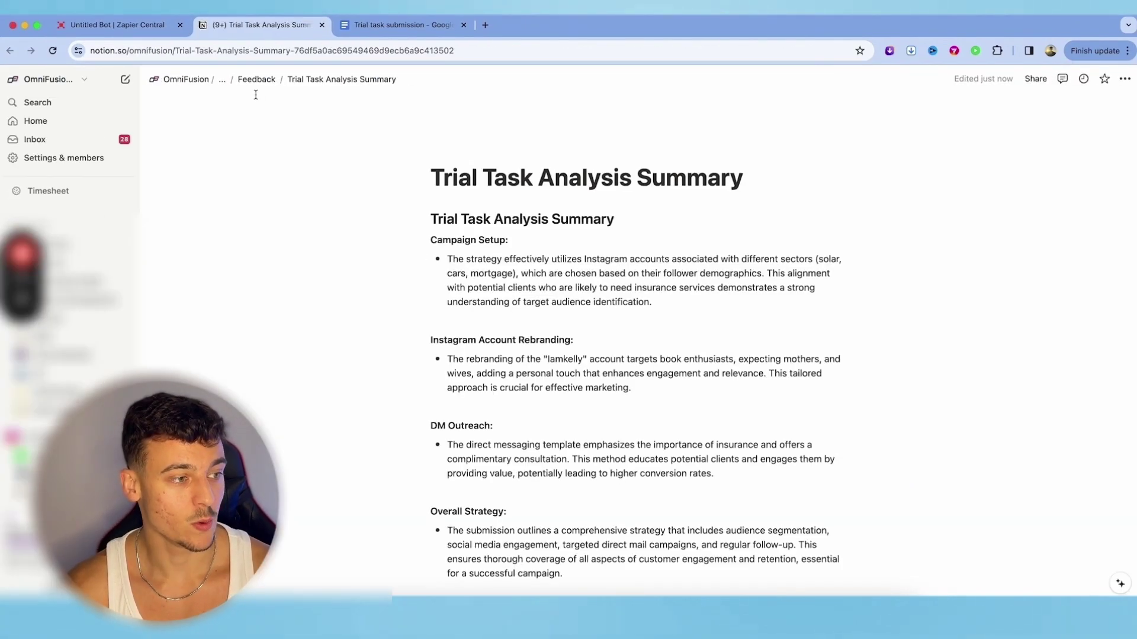
# Scroll through the Trial Task Analysis Summary page in Notion
pyautogui.scroll(-5, 496, 312)
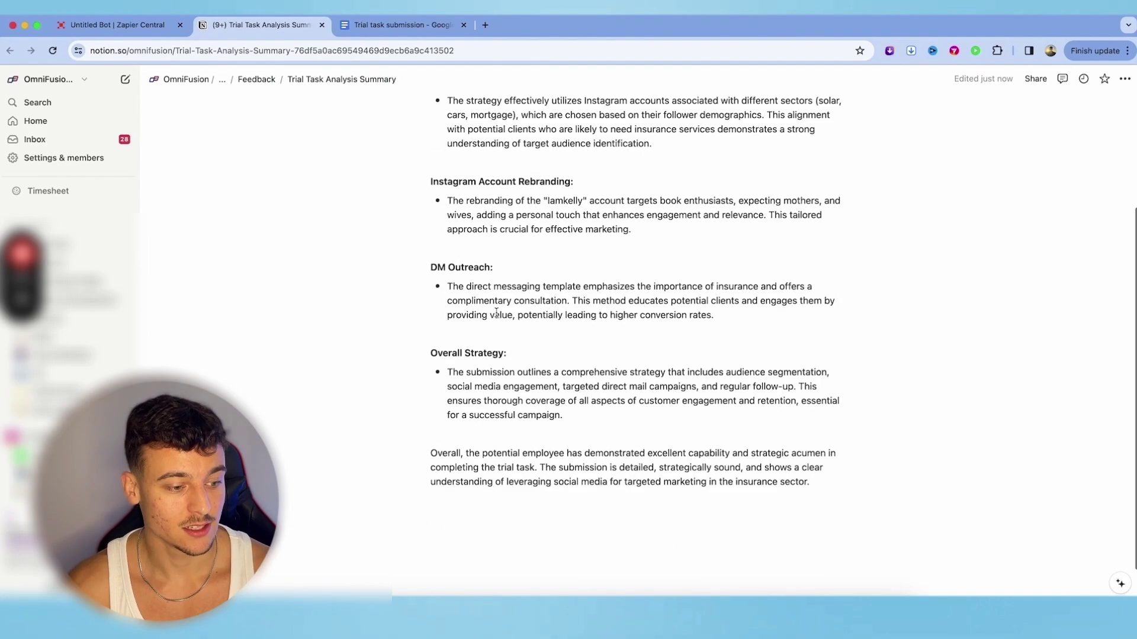
pyautogui.scroll(5, 497, 312)
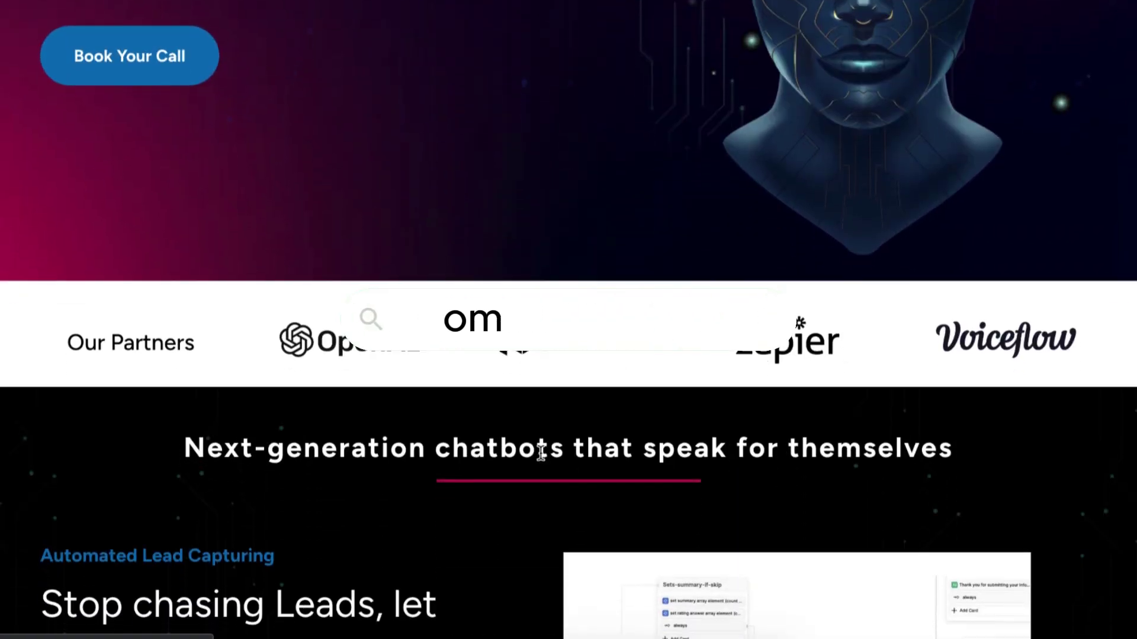
pyautogui.scroll(-5, 542, 452)
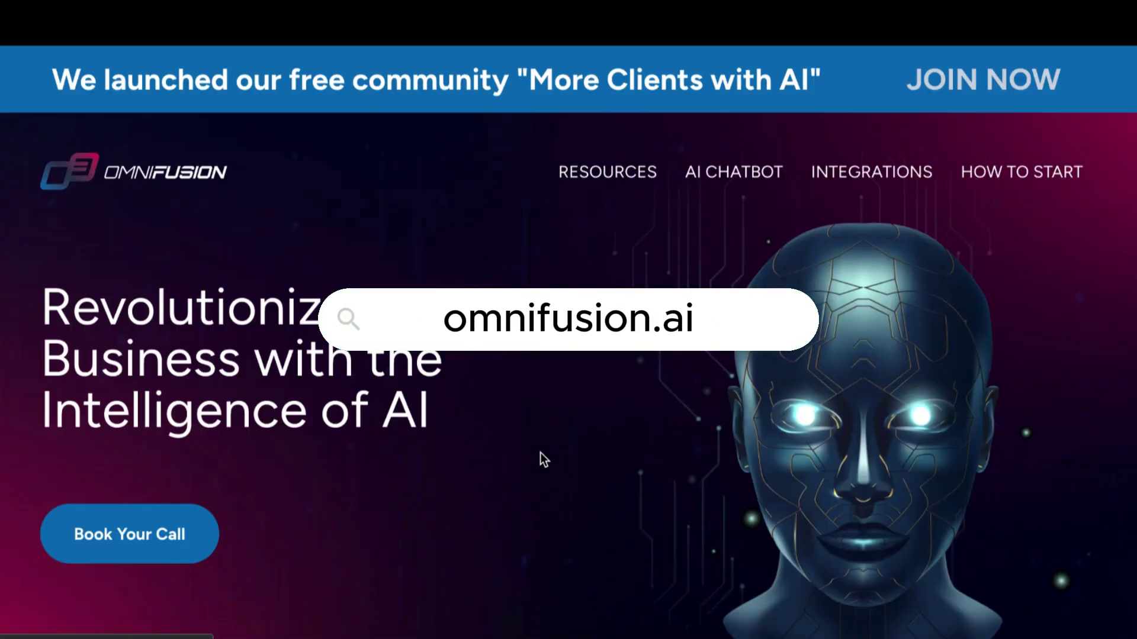